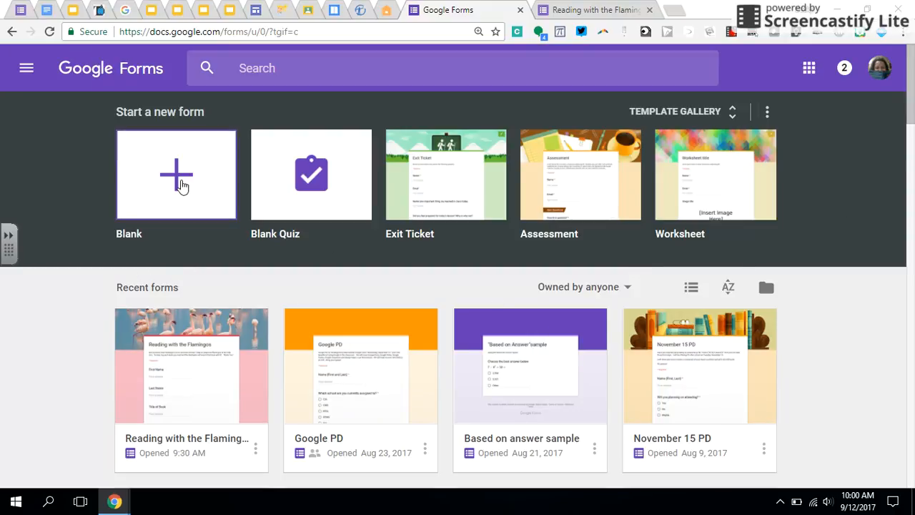
Step: Create a blank form and change its theme colour to lime green
click(182, 185)
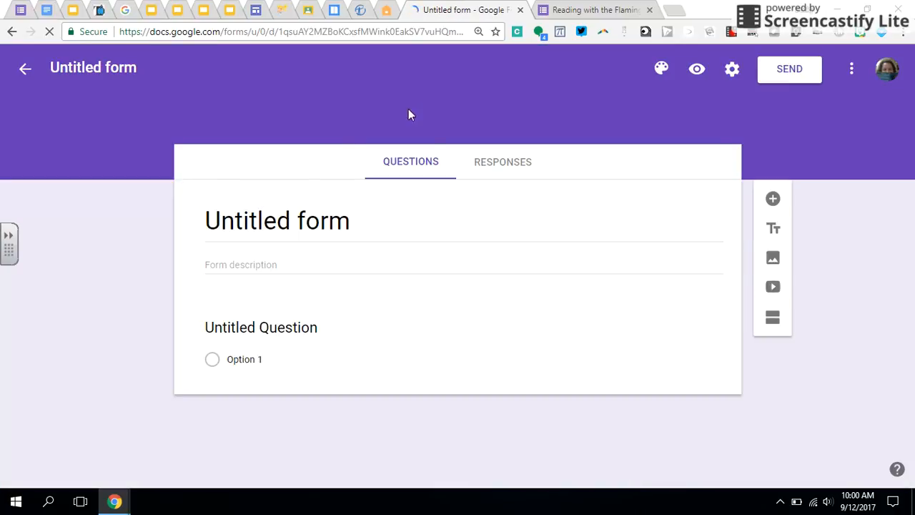
click(649, 71)
click(754, 222)
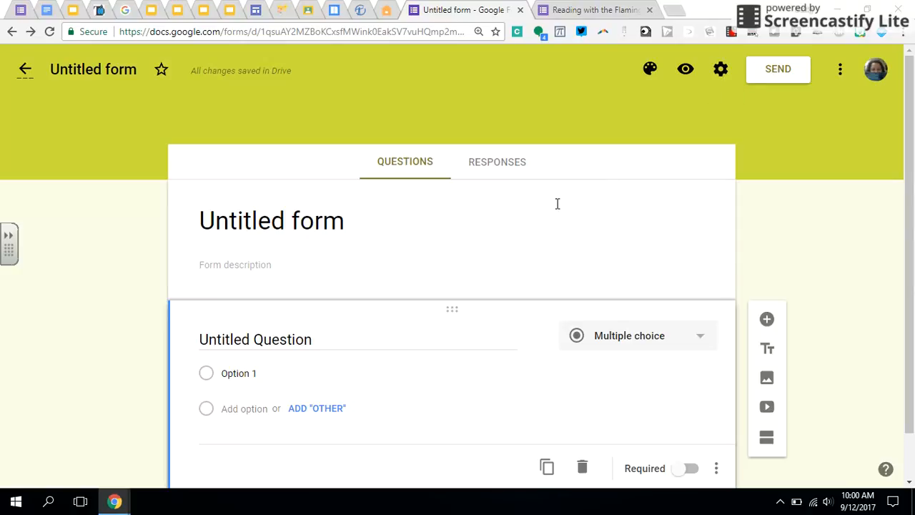
Step: Title the form "Exercise Log"
click(339, 226)
text(E)
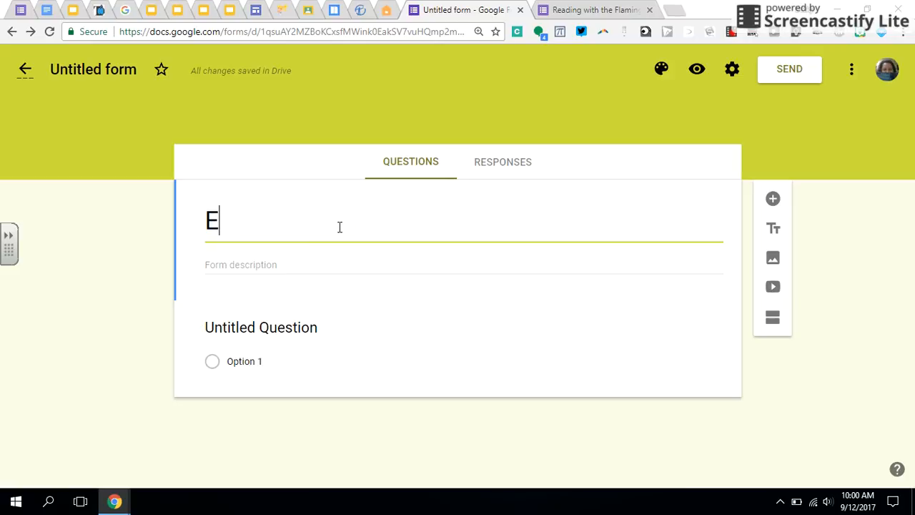
text(xercise Log)
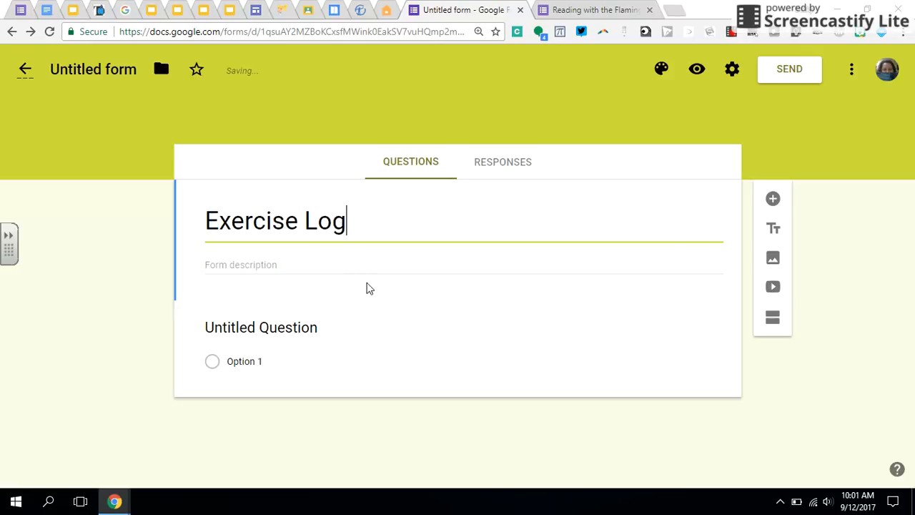
Step: Set the first question's text to "Did you exercise today?"
click(352, 306)
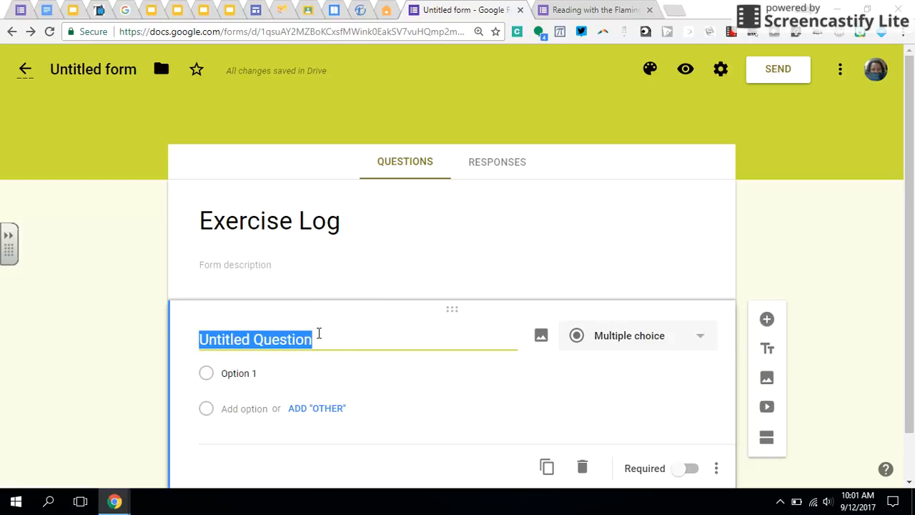
text(Did you)
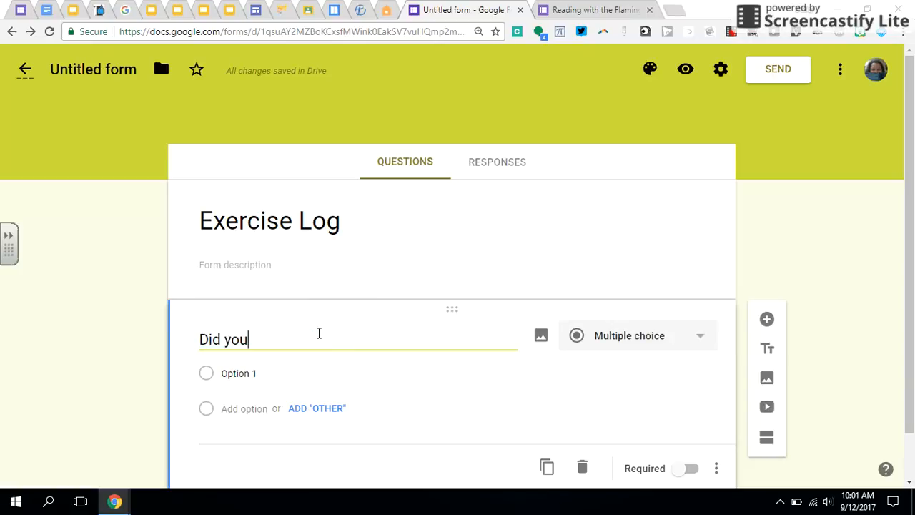
text( exer)
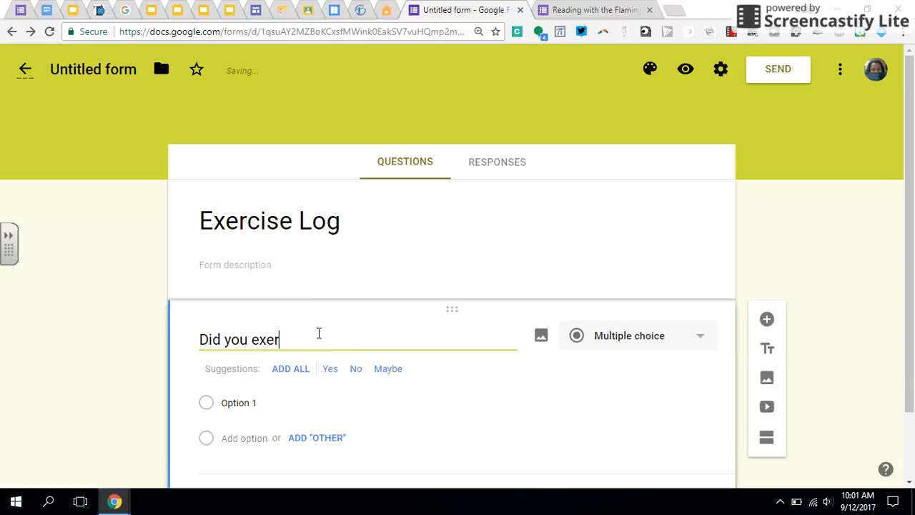
text(cise today?)
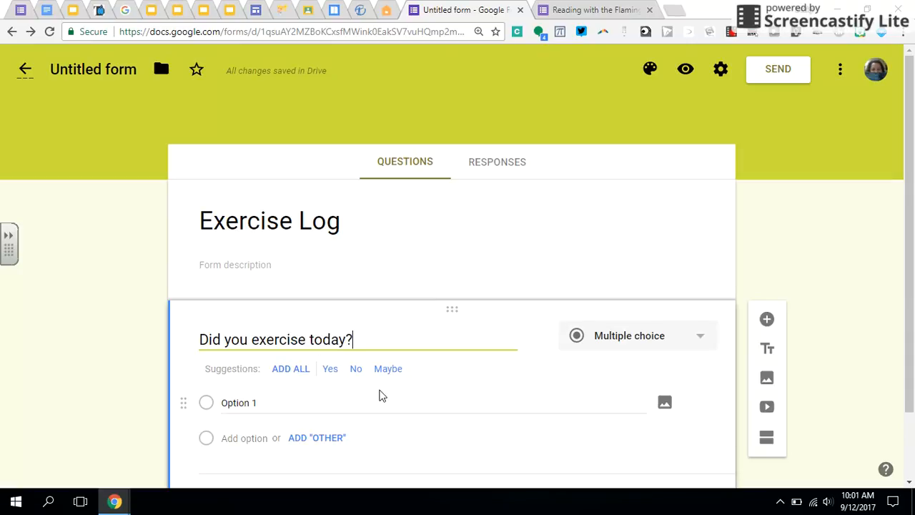
Step: Give the multiple-choice question the suggested answers Yes and No, and make it required
click(647, 344)
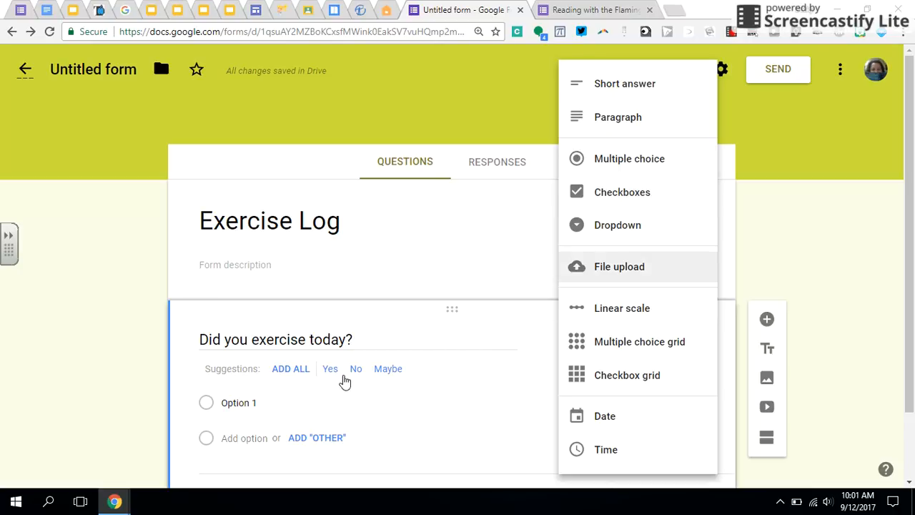
click(333, 375)
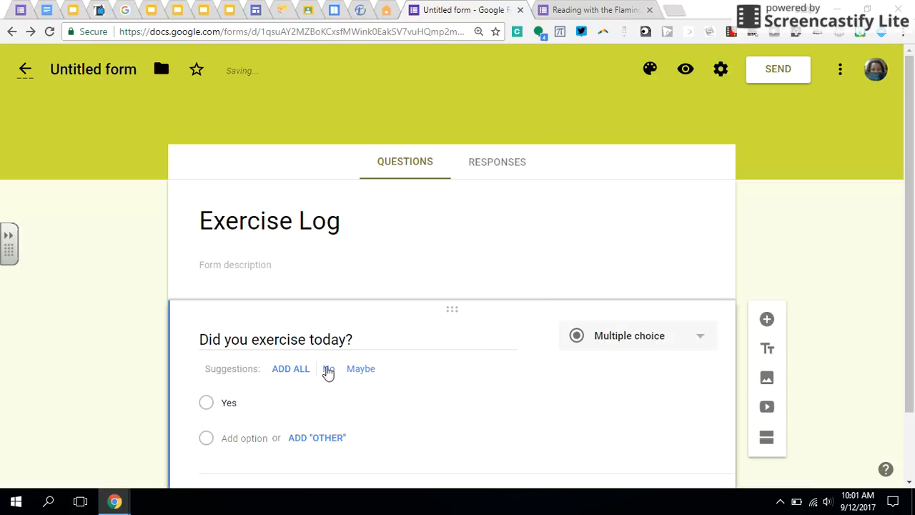
click(328, 371)
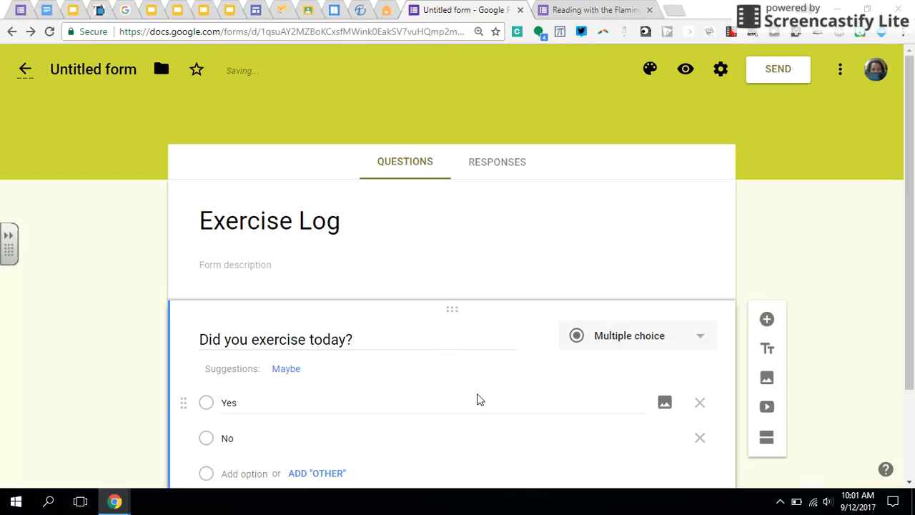
drag(913, 226, 913, 316)
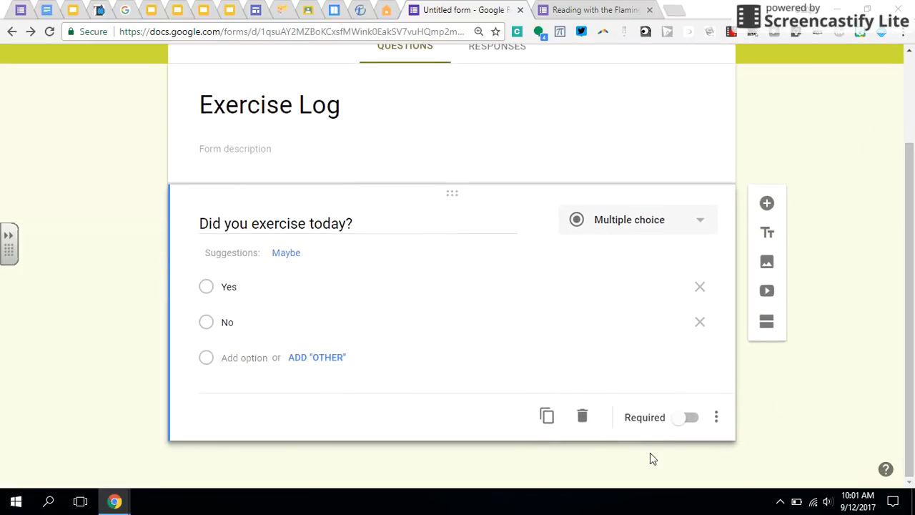
click(647, 422)
Step: Duplicate the "Did you exercise today?" question and delete the copy
click(548, 419)
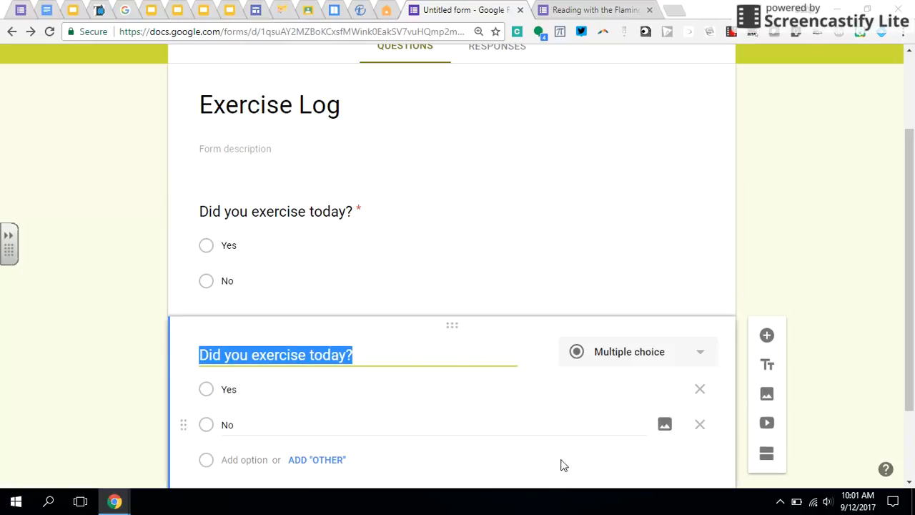
scroll(908, 281, down, 2)
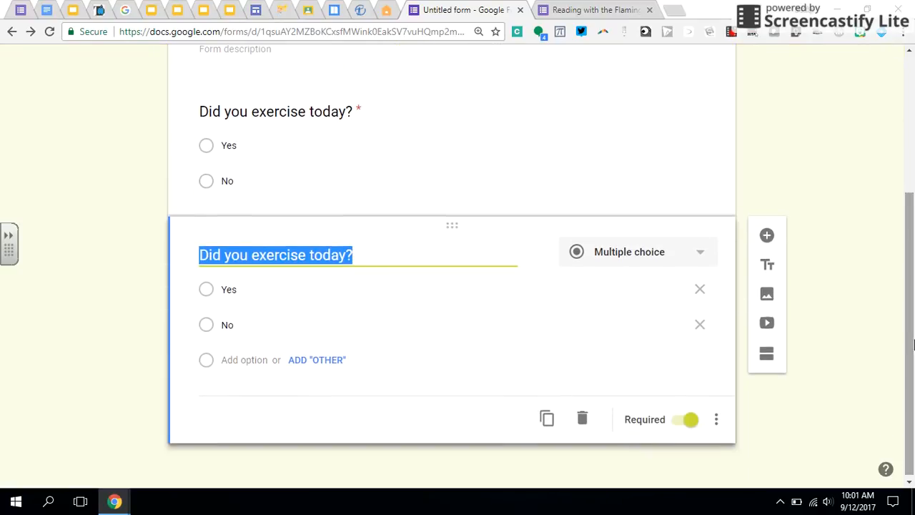
click(582, 419)
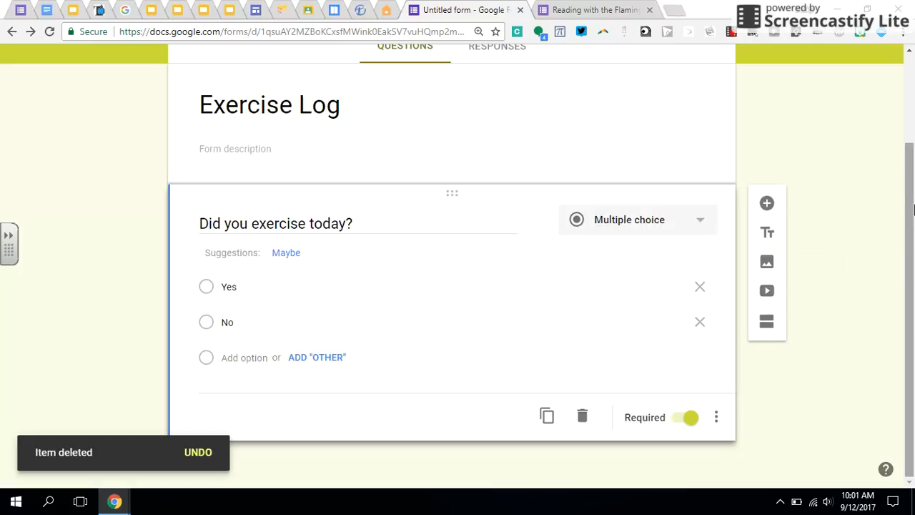
Step: Add a section after the first question and title it "Yes, I exercised today!"
scroll(912, 200, up, 1)
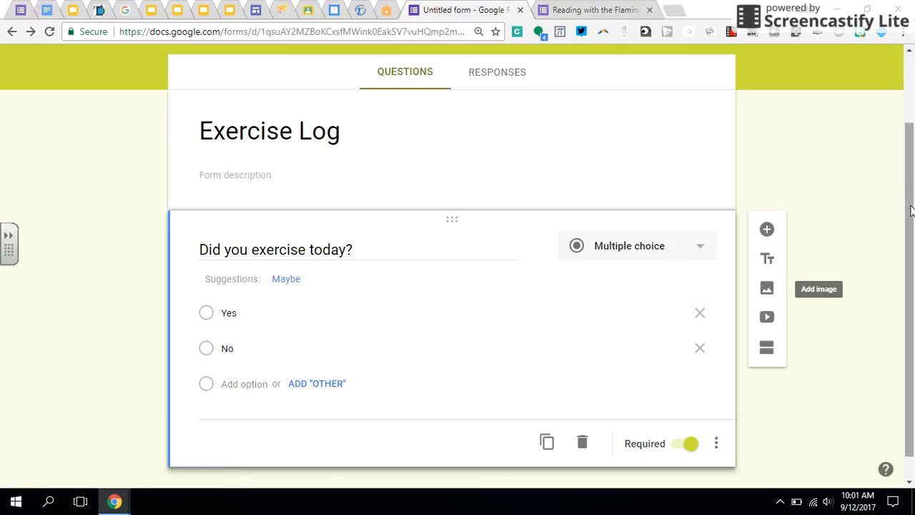
drag(911, 210, 911, 242)
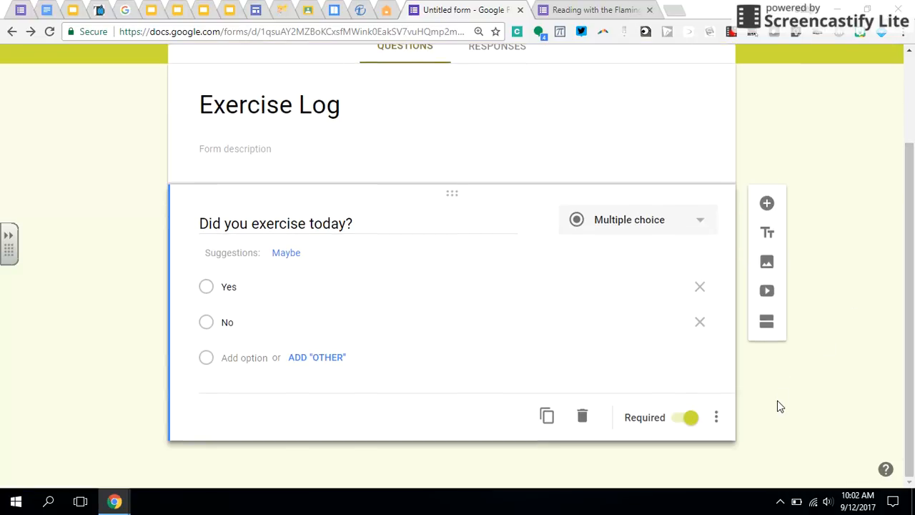
click(768, 323)
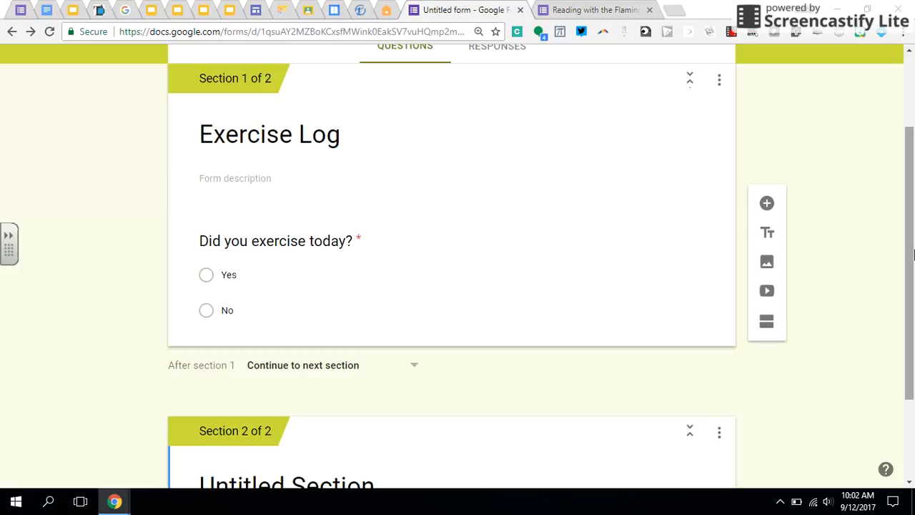
drag(913, 268, 913, 343)
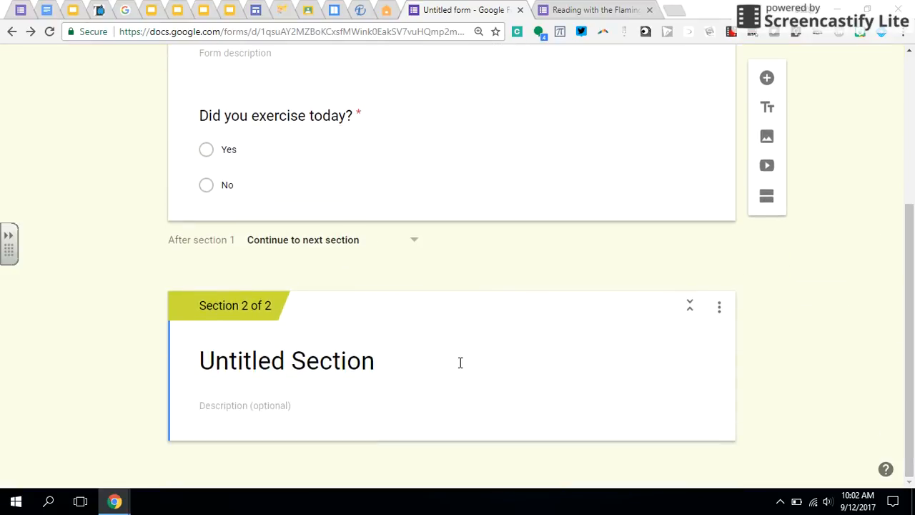
click(353, 361)
text(Yes)
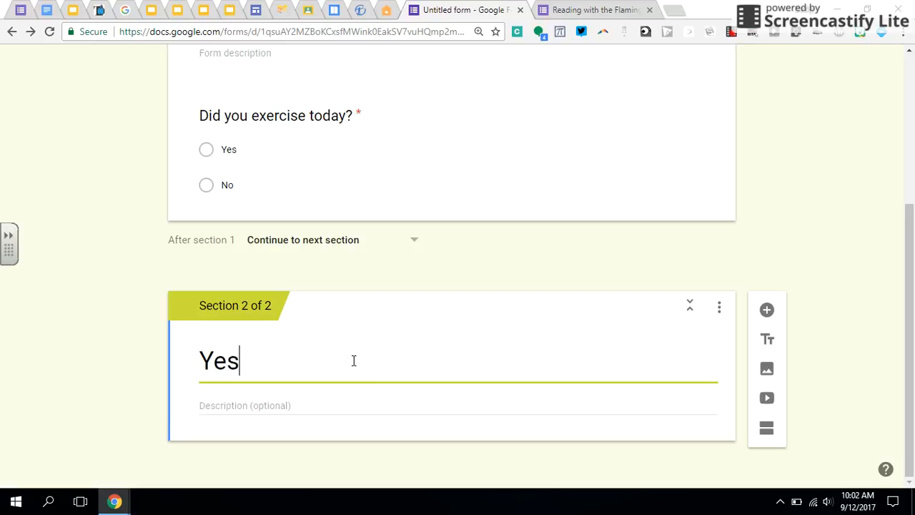
text(, I excer)
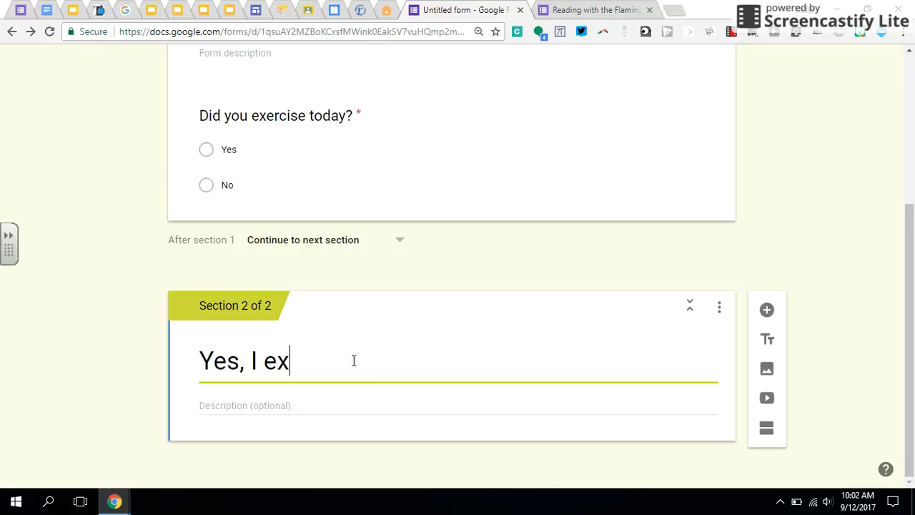
key(BackSpace)
key(BackSpace)
key(BackSpace)
text(erci)
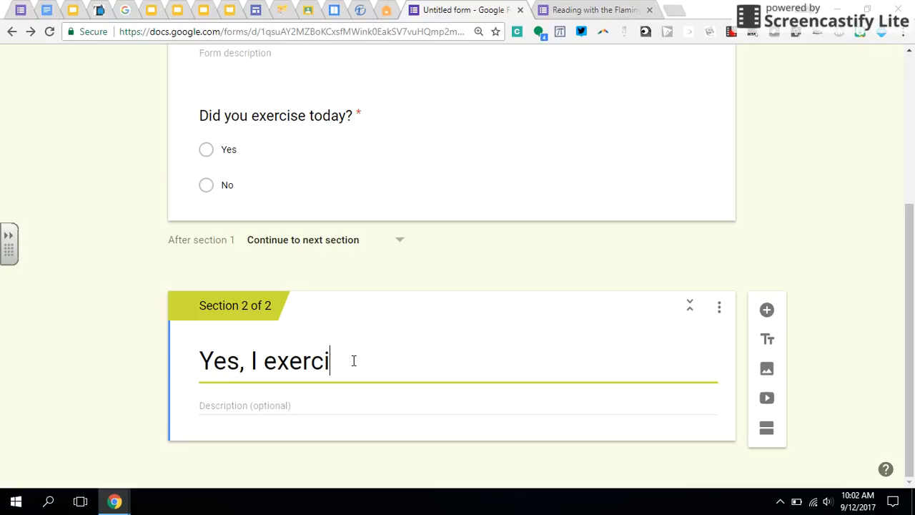
text(sed toda)
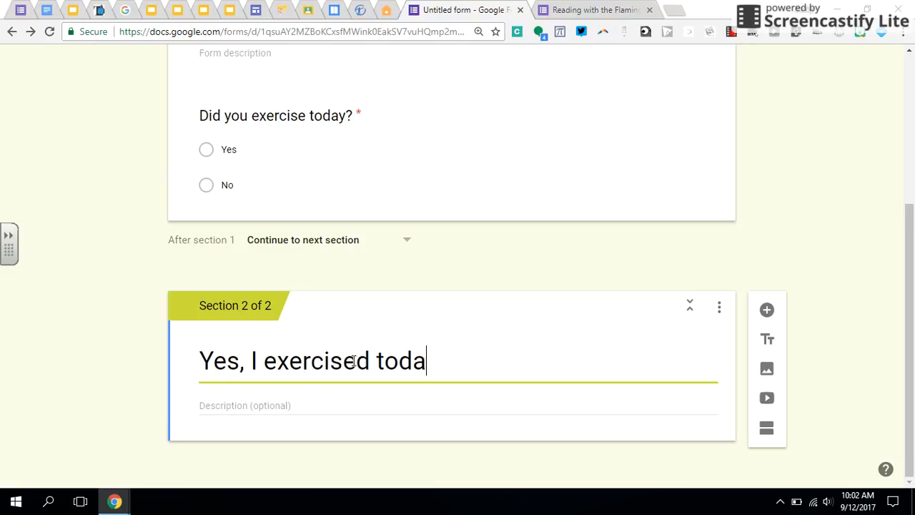
text(y!)
Step: Add the question "If yes, what exercises did you do?" to the second section and set its type to Checkboxes
click(767, 309)
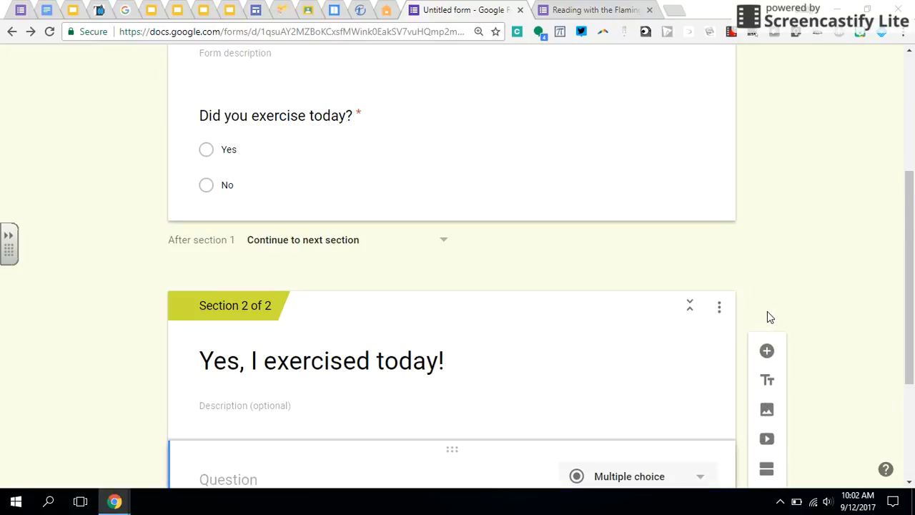
scroll(911, 259, down, 2)
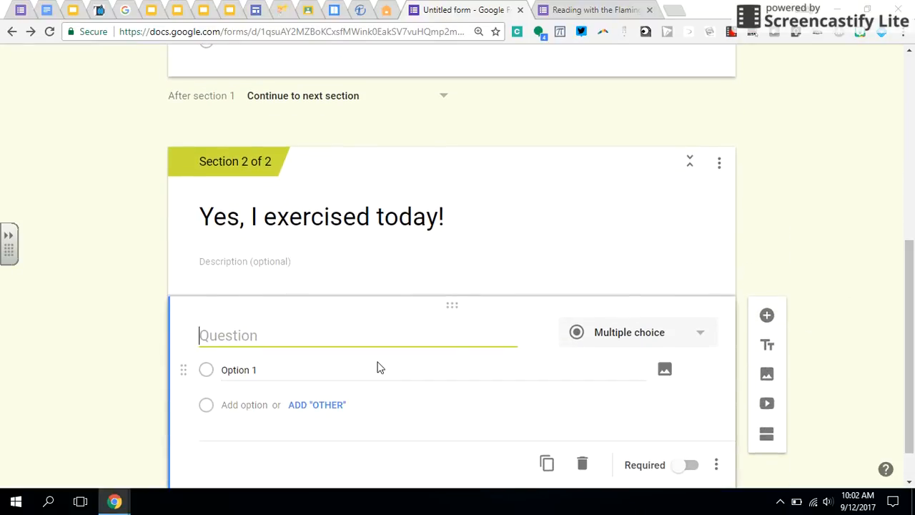
text(If yes)
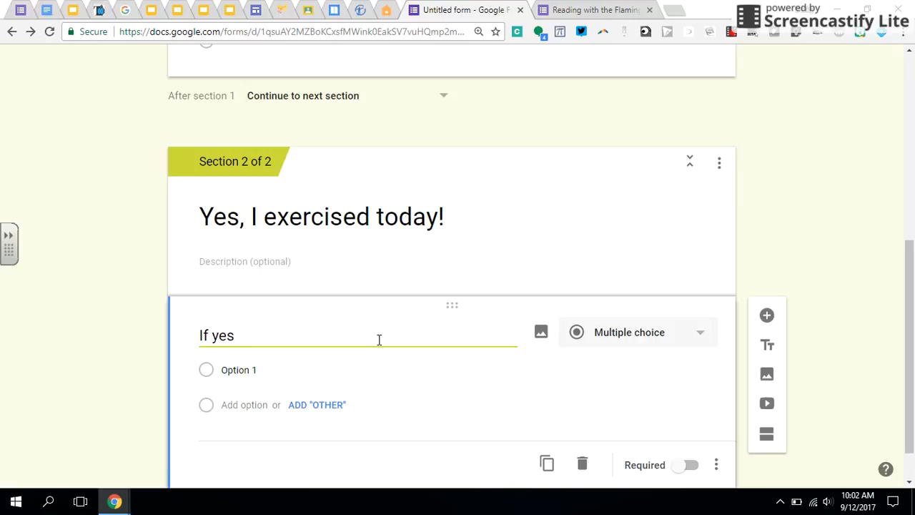
text(s what ex)
text(c)
text(rcises )
text(did you do)
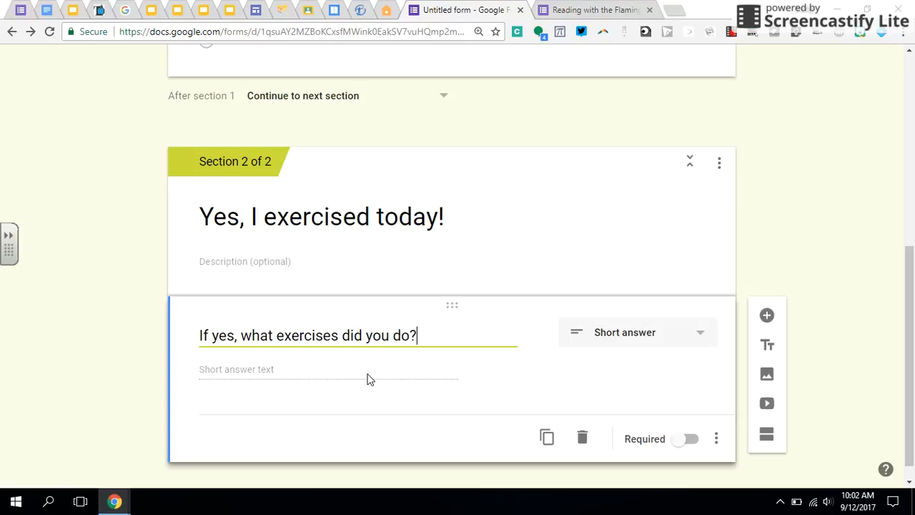
text(?)
click(602, 339)
click(623, 193)
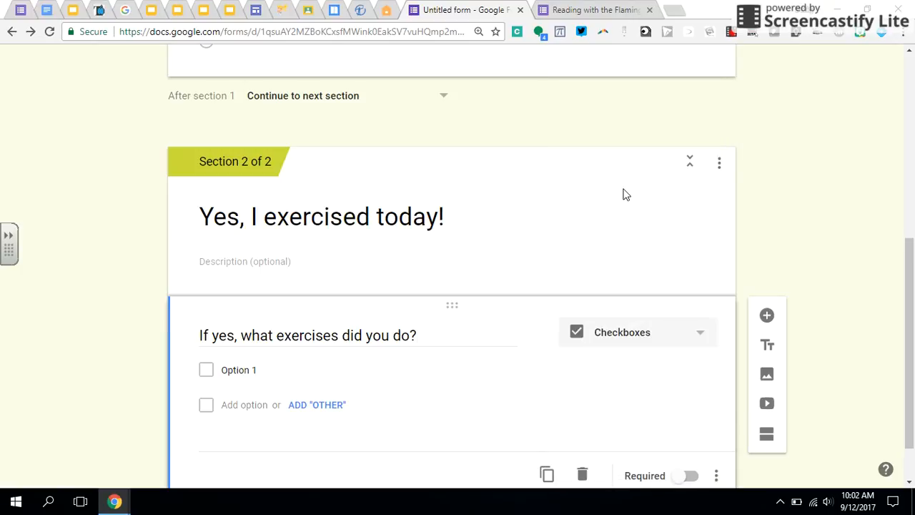
Step: Enter the checkbox options Jumping Jacks, Sit ups and Running, and make the question required
click(329, 364)
text(Jum)
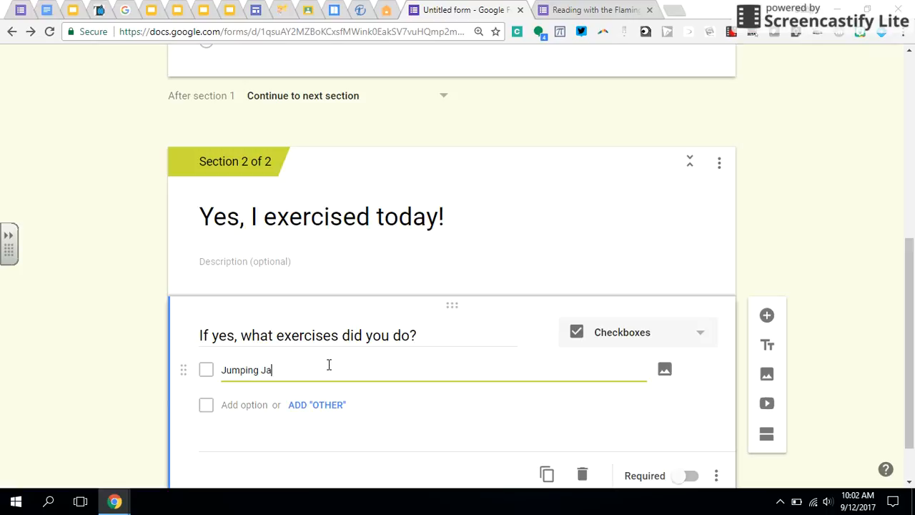
text(ping Jacks)
key(Return)
text(Sit ups)
key(Return)
text(Running)
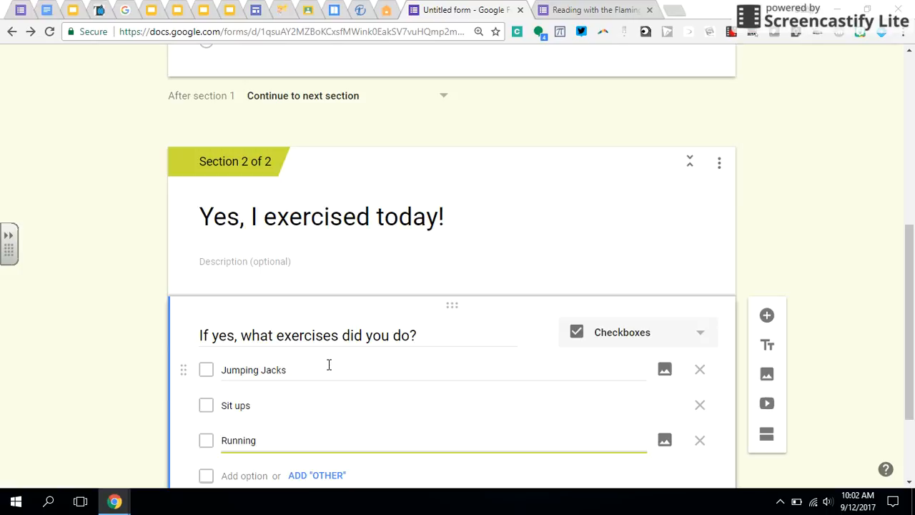
drag(906, 255, 907, 316)
click(681, 425)
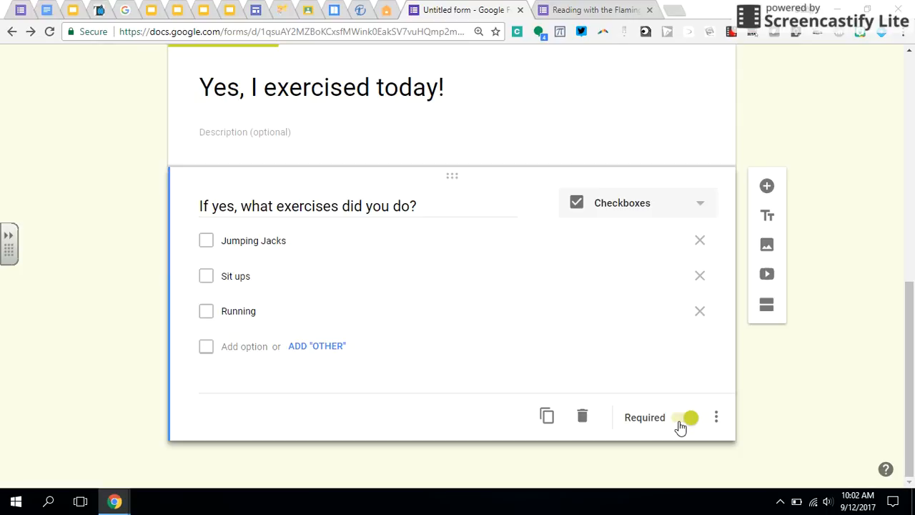
Step: Add a third section after the exercises question and title it "No, I did not exercise today."
click(767, 308)
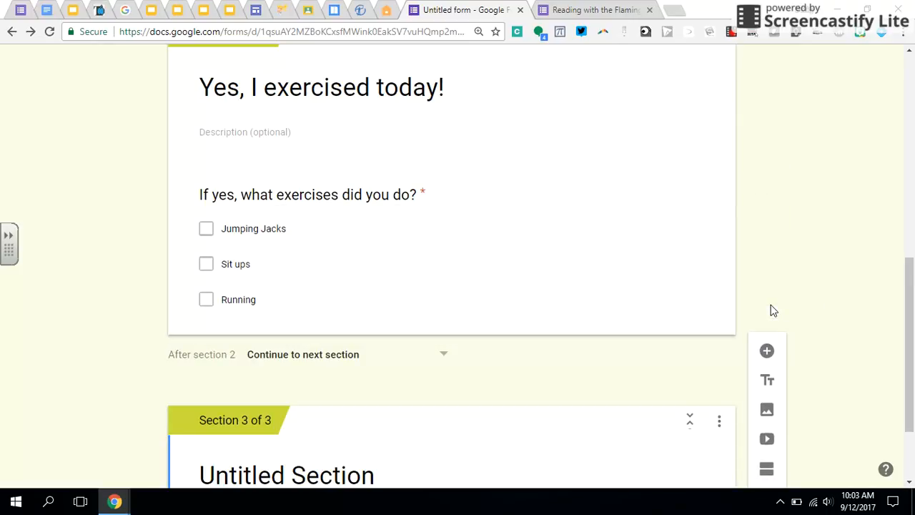
click(365, 473)
text(No)
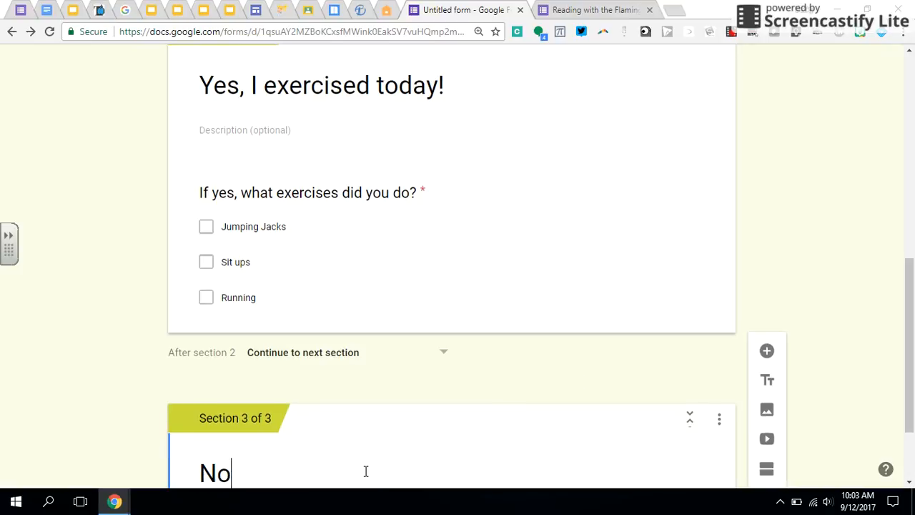
text(, I did n)
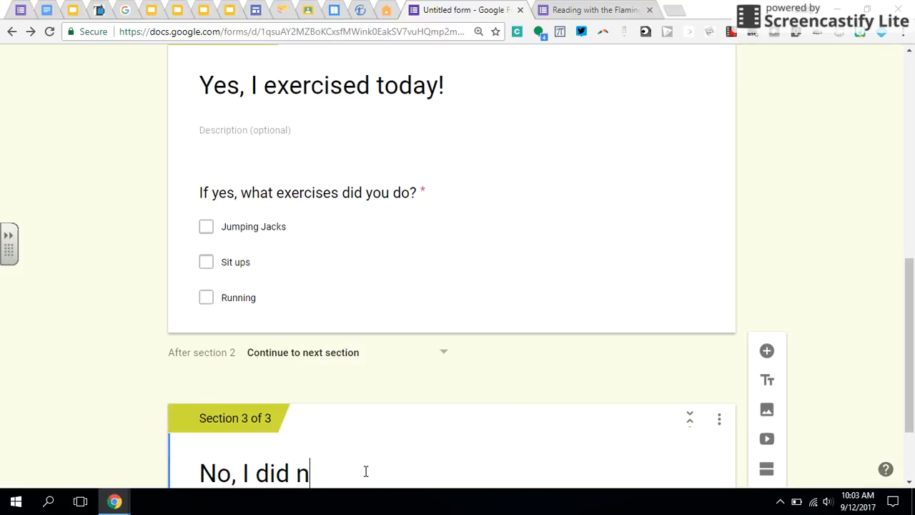
text(ot exer)
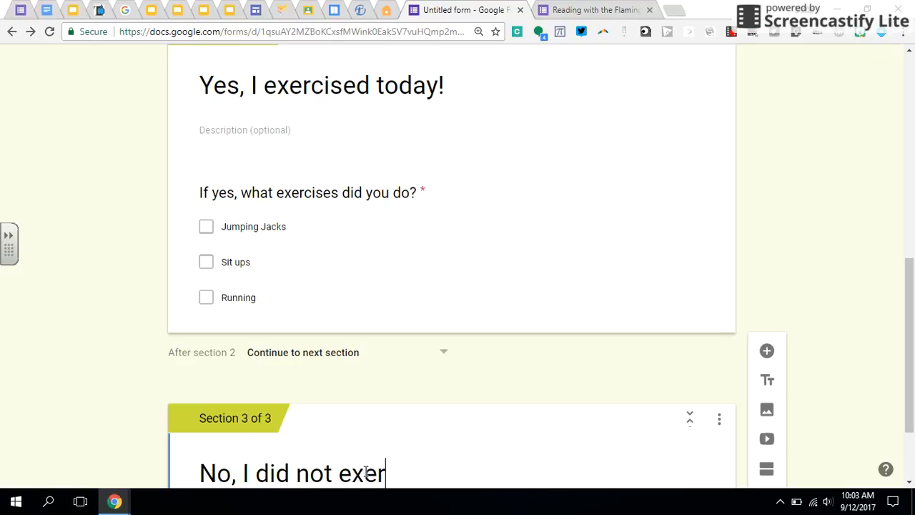
text(cise today.)
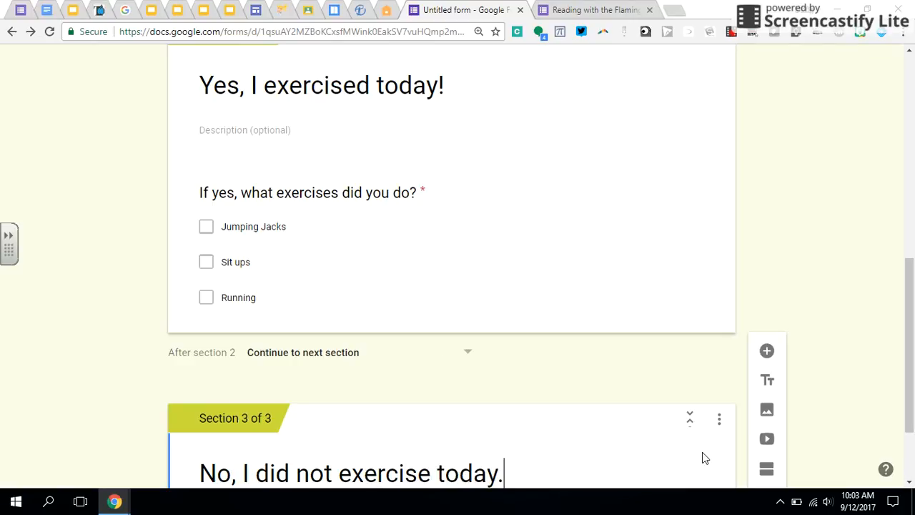
Step: Add the question "If no, when was the last you time you exercised?" to the third section and delete the surplus blank question
click(768, 350)
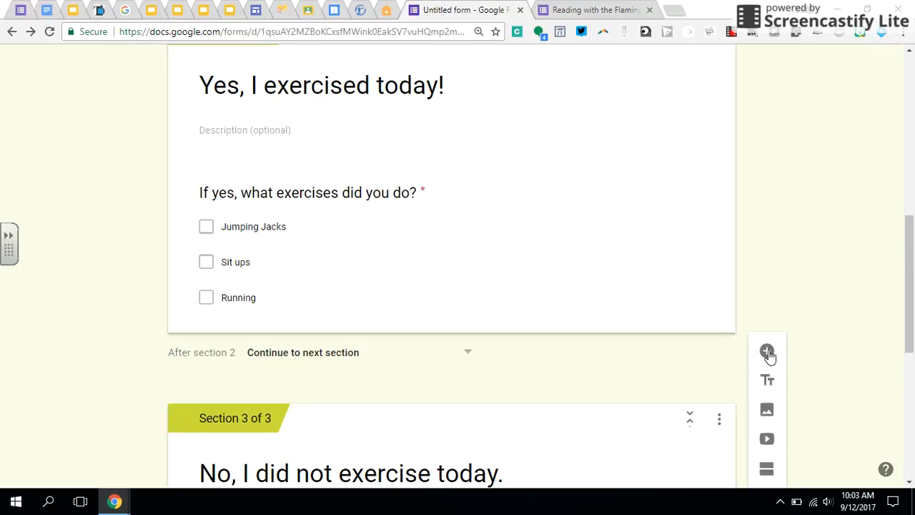
drag(913, 261, 913, 385)
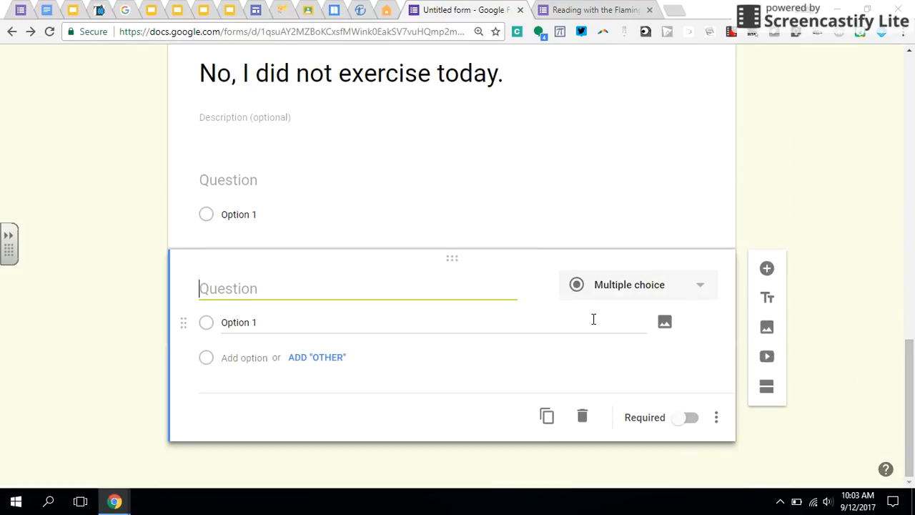
click(587, 418)
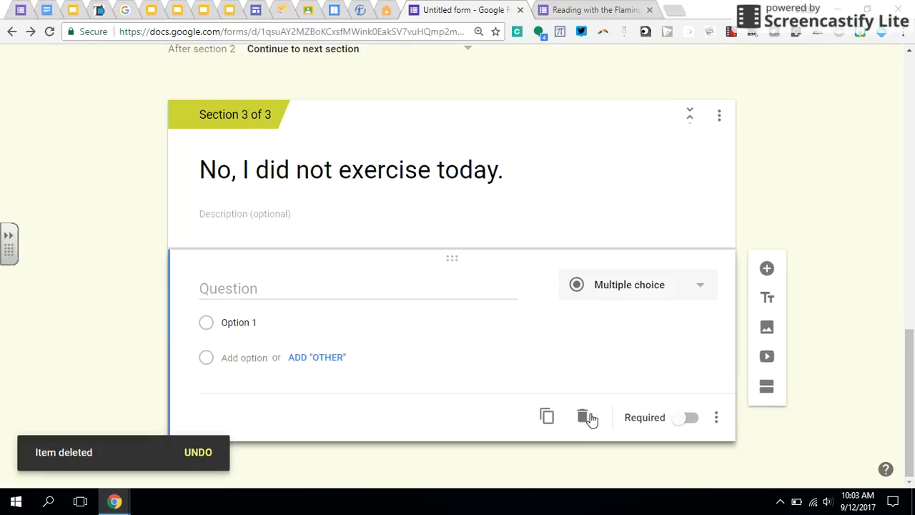
click(364, 291)
text(If no, whe)
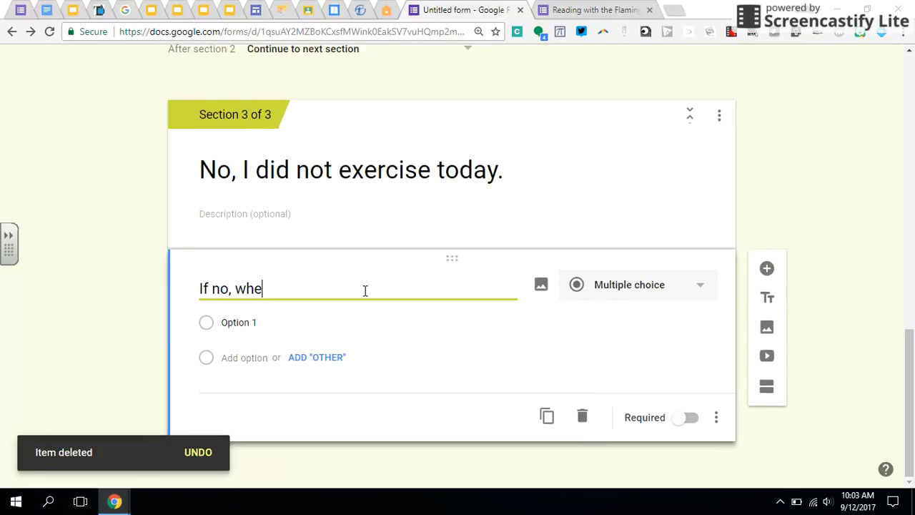
text(n was the last you time you excercised?)
Step: Set the third section's question type to Date and make the question required
click(659, 302)
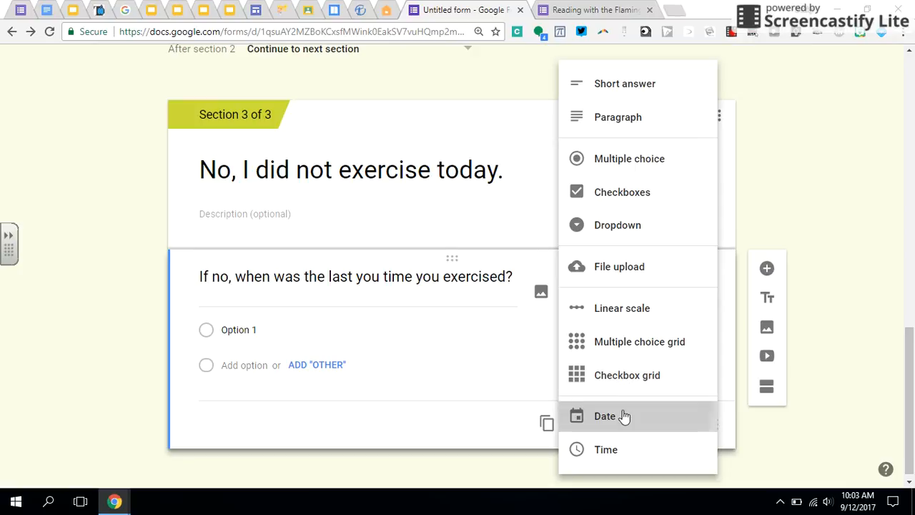
click(625, 416)
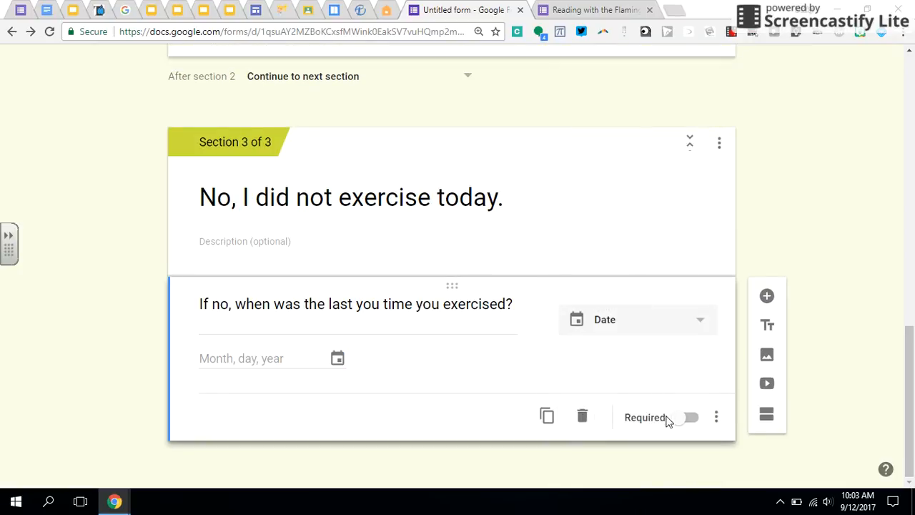
click(690, 420)
Step: Enable going to a section based on the answer for the "Did you exercise today?" question
drag(912, 361, 912, 157)
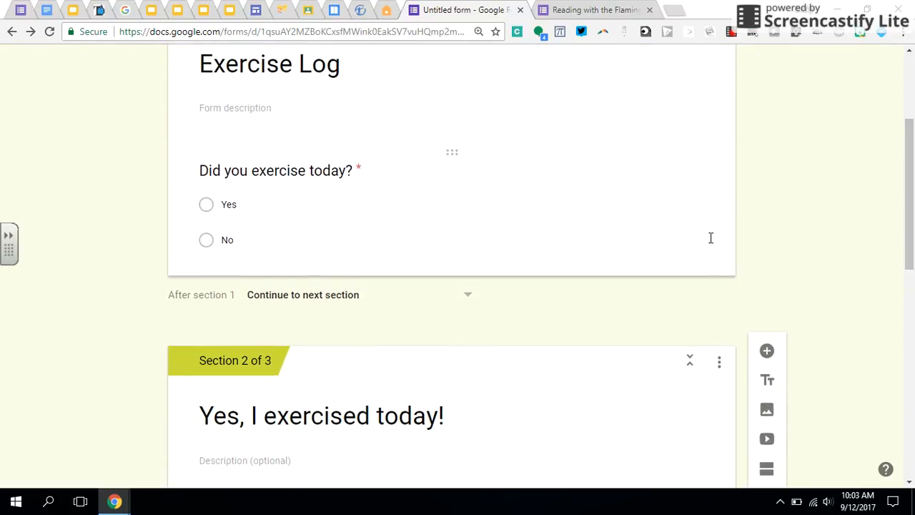
click(713, 209)
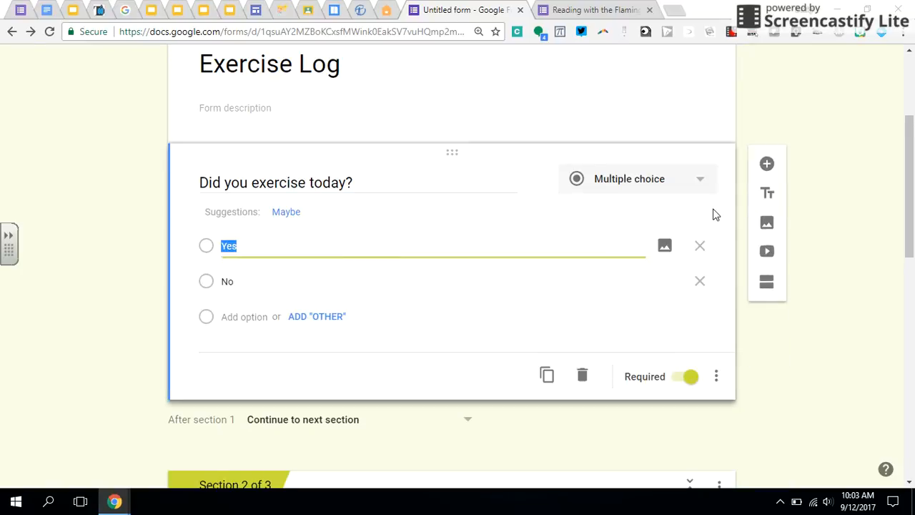
click(718, 378)
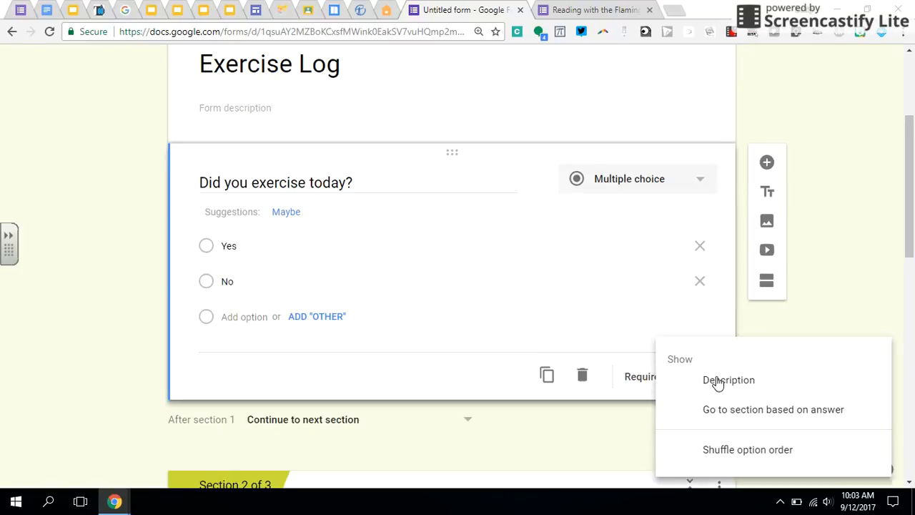
click(729, 412)
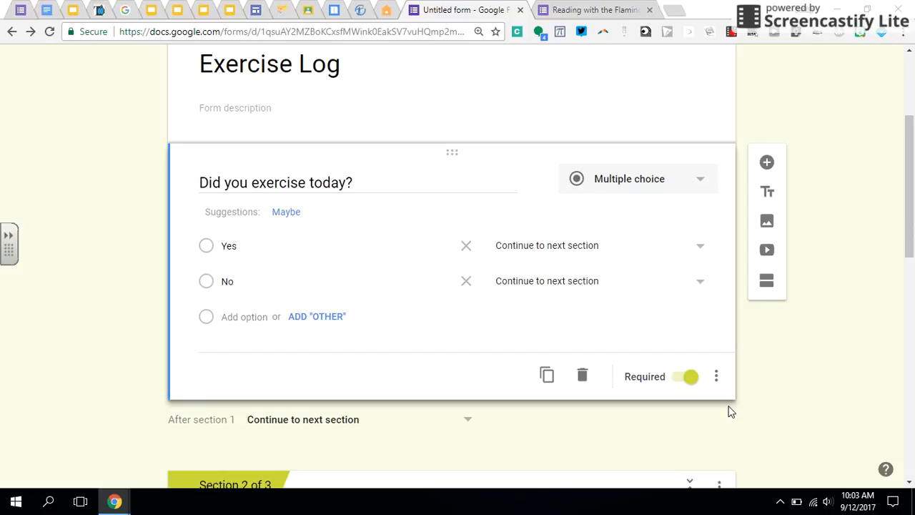
Step: Route the Yes answer to section 2 (Yes, I exercised today!) and the No answer to section 3 (No, I did not exercise today.)
click(694, 252)
click(654, 310)
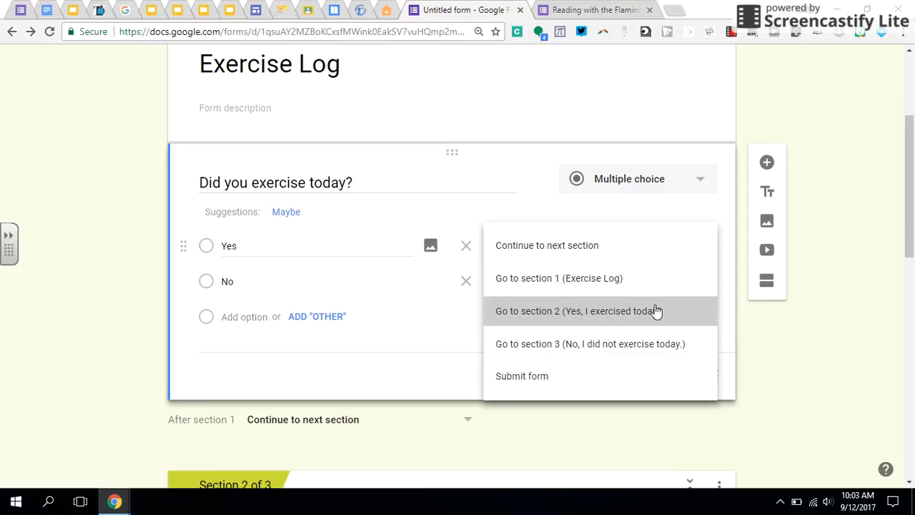
click(697, 284)
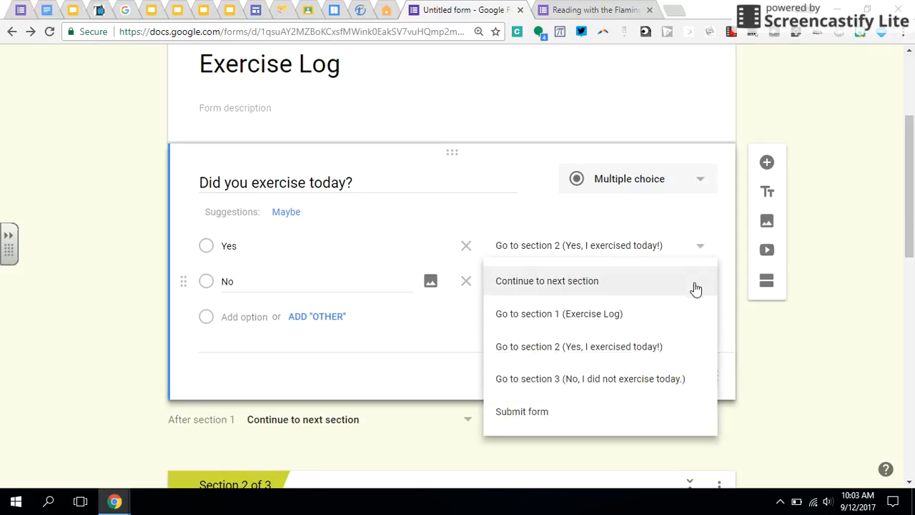
click(635, 391)
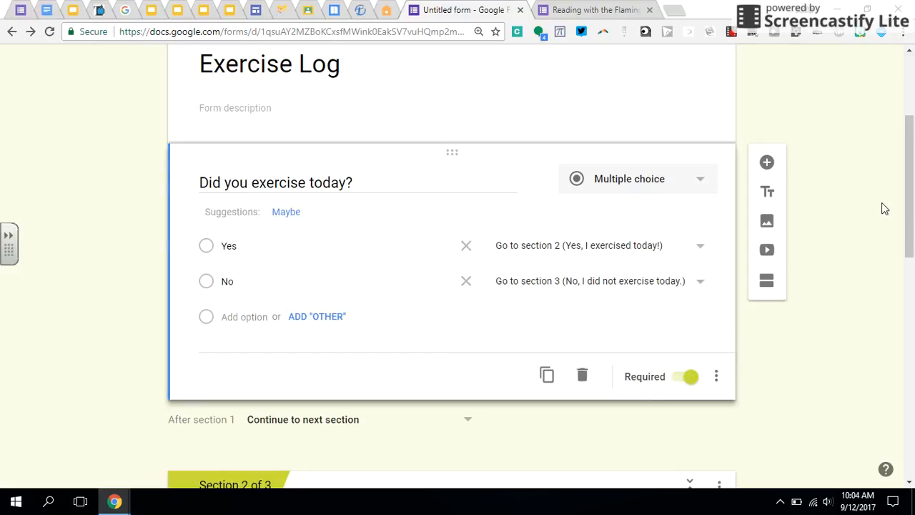
Step: Preview the form, answer No to "Did you exercise today?" and continue to the following section
drag(909, 215, 913, 147)
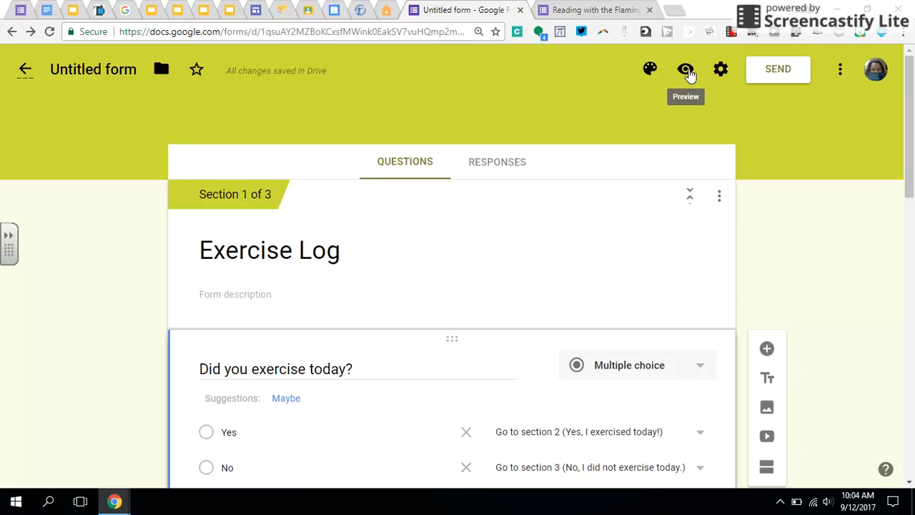
click(687, 70)
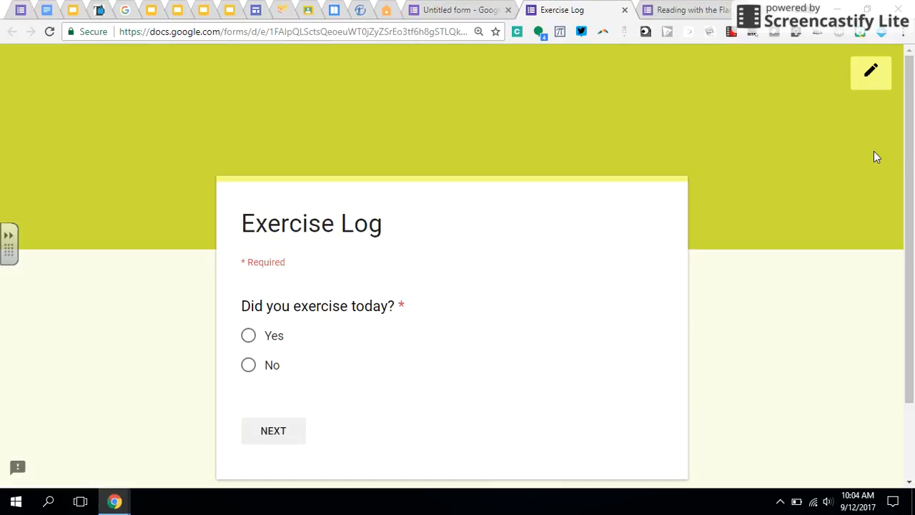
drag(908, 151, 910, 207)
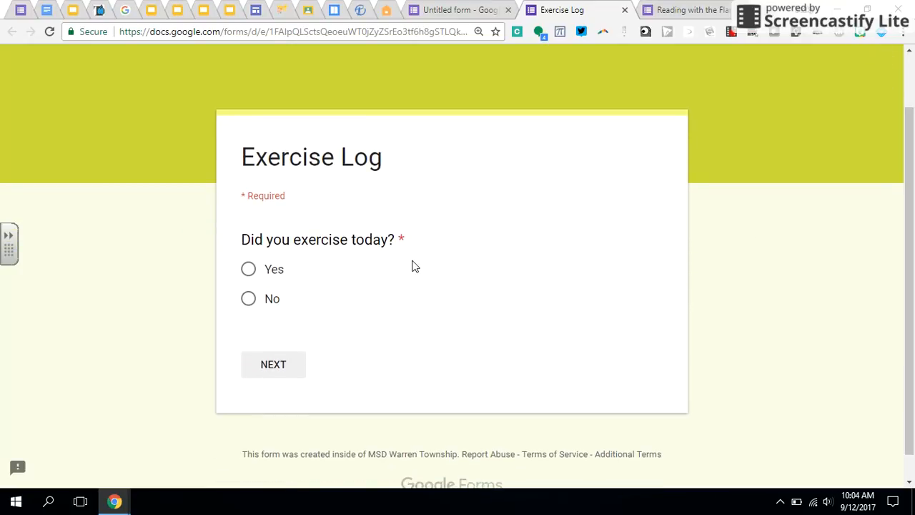
click(249, 303)
click(278, 366)
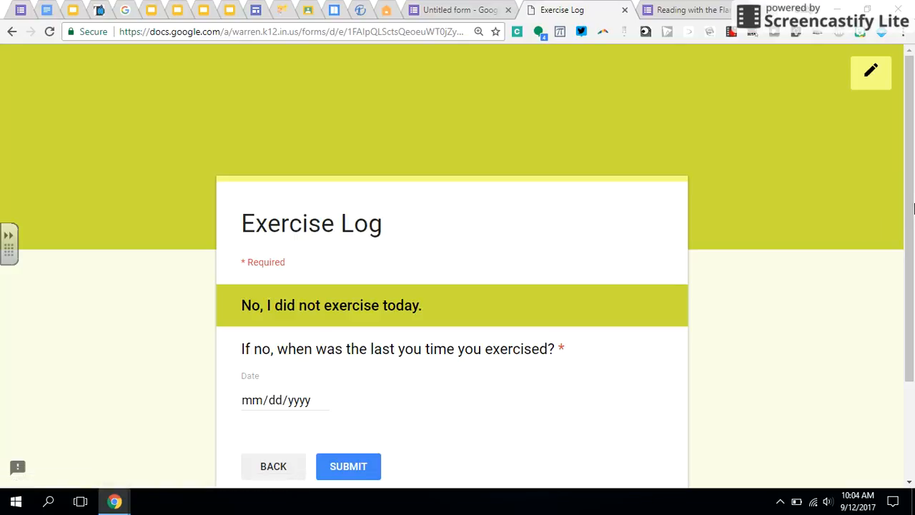
Step: Choose September 7, 2017 as the last exercise date and submit the test response
drag(912, 218, 908, 293)
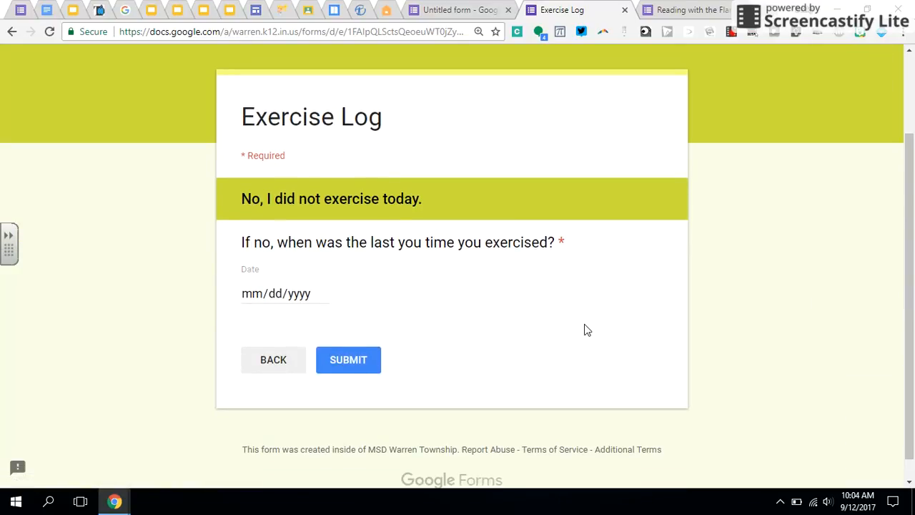
click(301, 299)
click(323, 294)
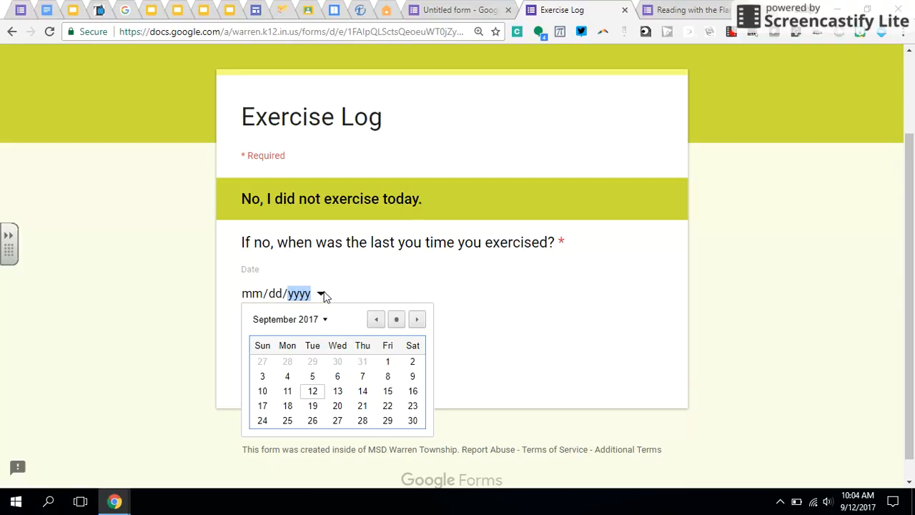
click(363, 378)
click(358, 363)
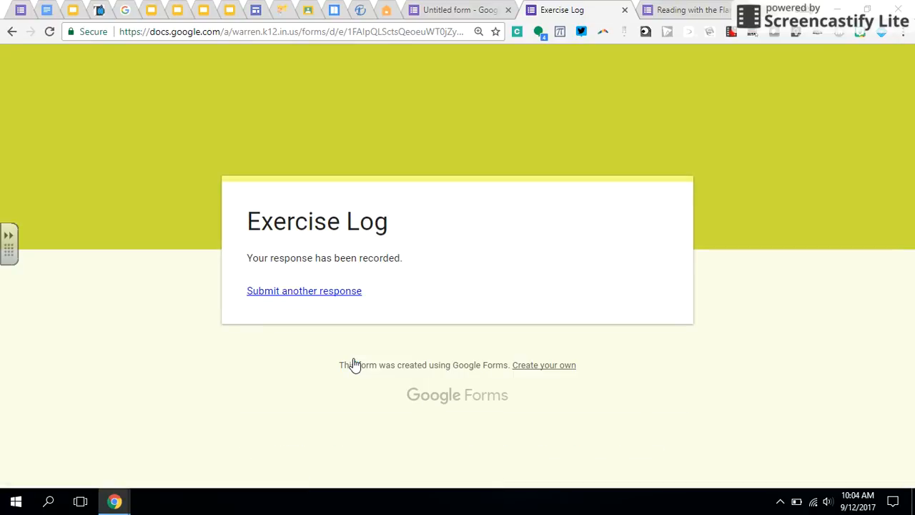
Step: Return to the form editor and review the Exercise Log responses in both the summary and individual views
click(458, 11)
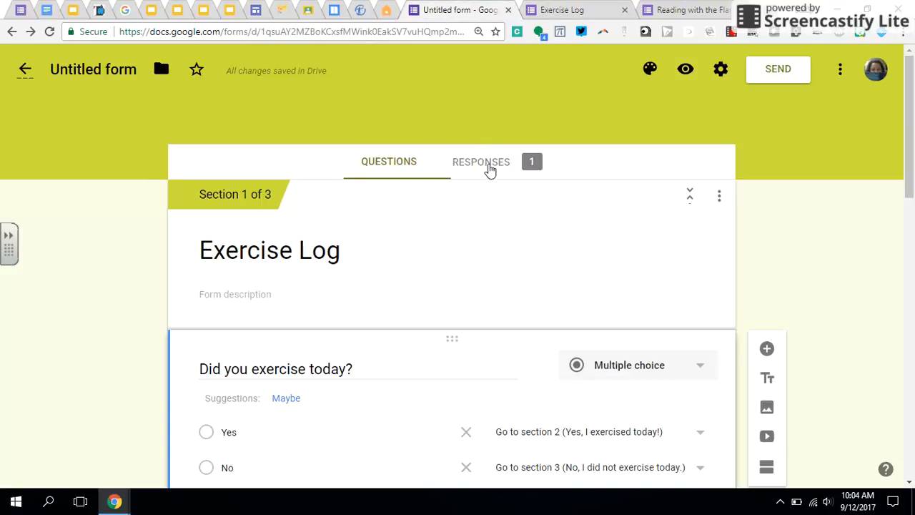
click(490, 170)
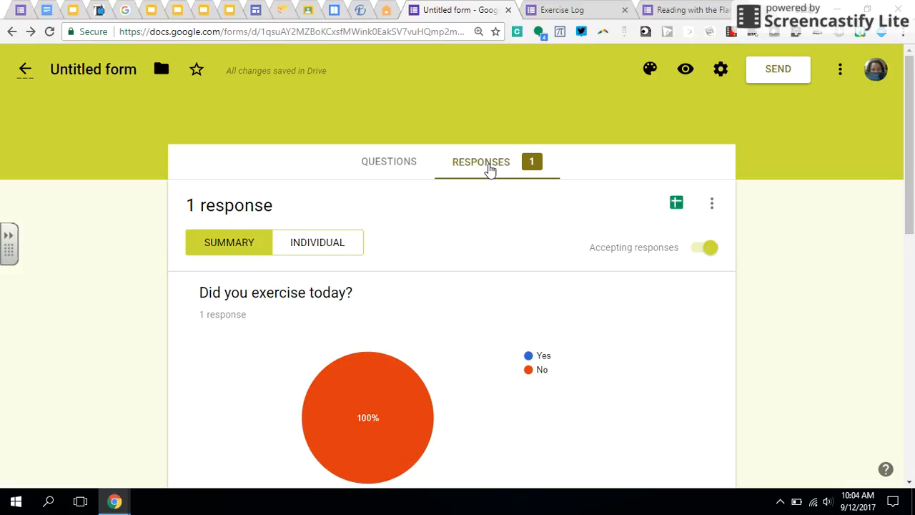
drag(910, 143, 912, 192)
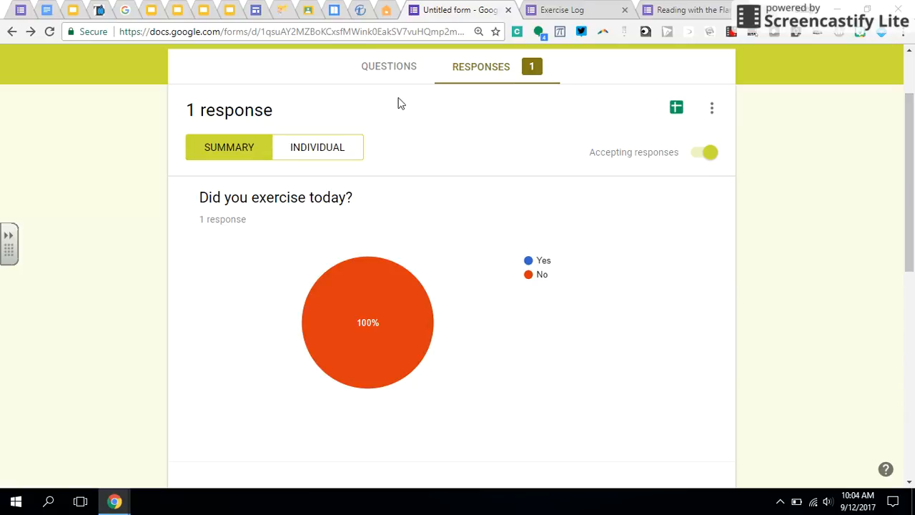
click(354, 147)
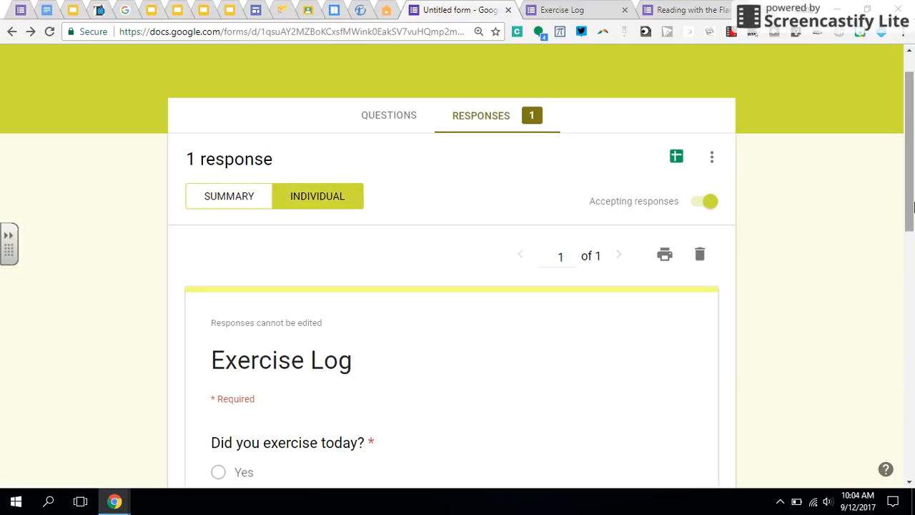
mouse_move(912, 190)
mouse_down()
mouse_move(914, 458)
mouse_move(912, 208)
mouse_up()
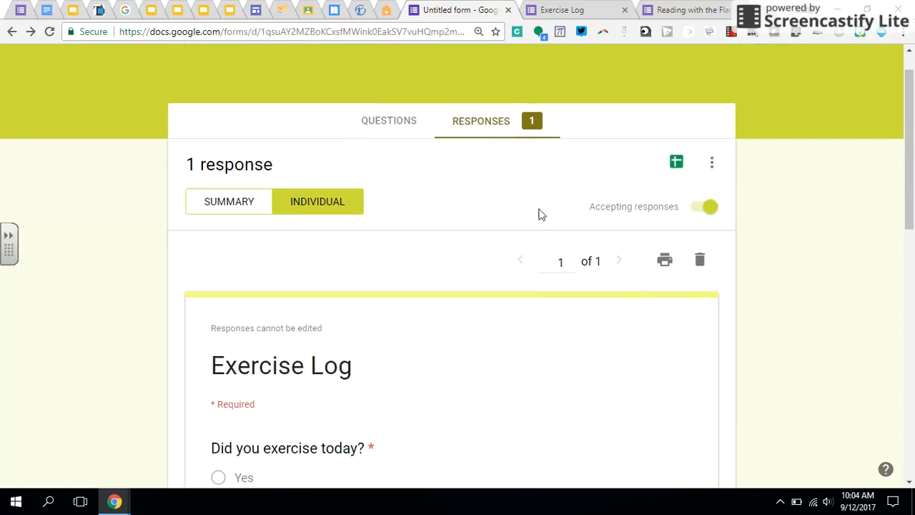
Step: Create a new spreadsheet named "Untitled form (Responses)" as the response destination and look over its recorded answers
click(677, 164)
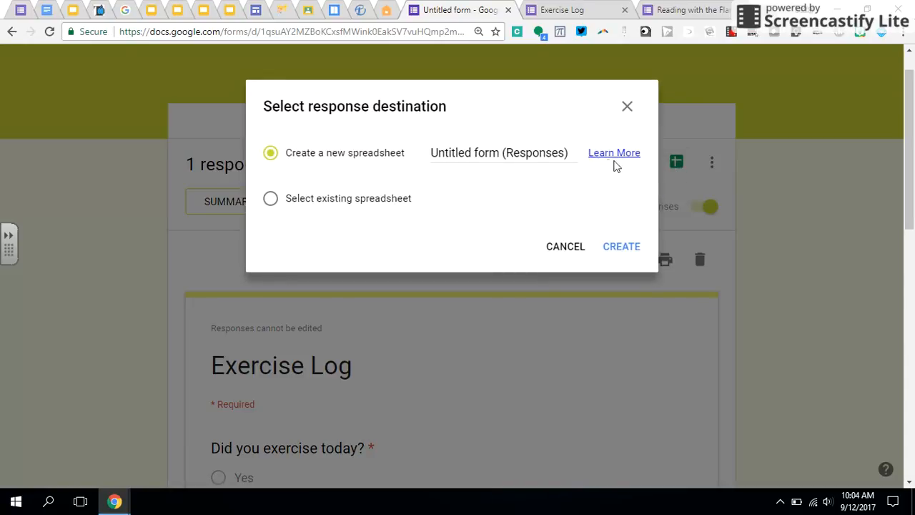
click(627, 250)
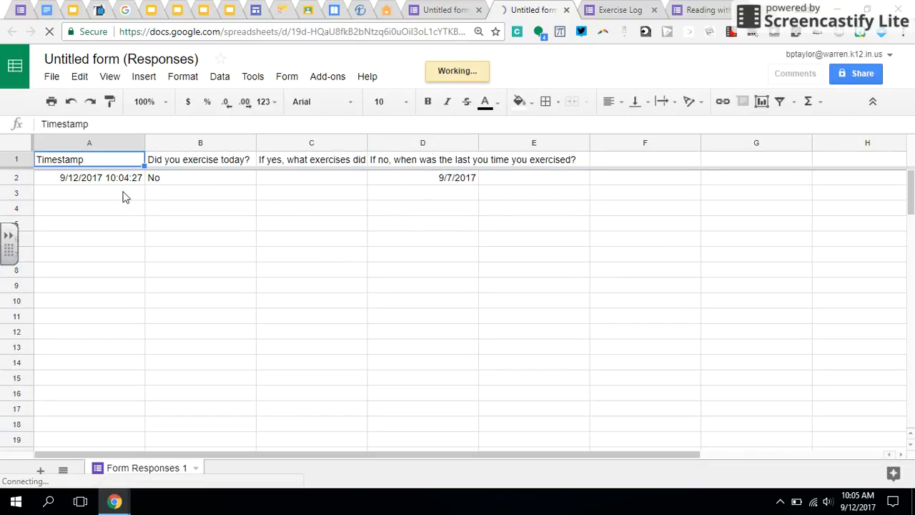
mouse_move(912, 196)
mouse_down()
mouse_move(913, 248)
mouse_move(912, 184)
mouse_up()
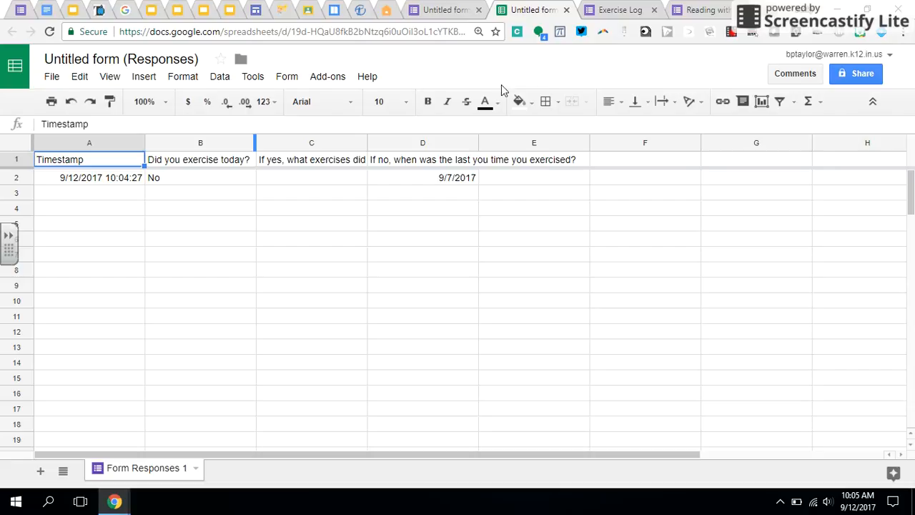
Step: Switch to the "Reading with the Flamingos" form and view its response summary
click(704, 10)
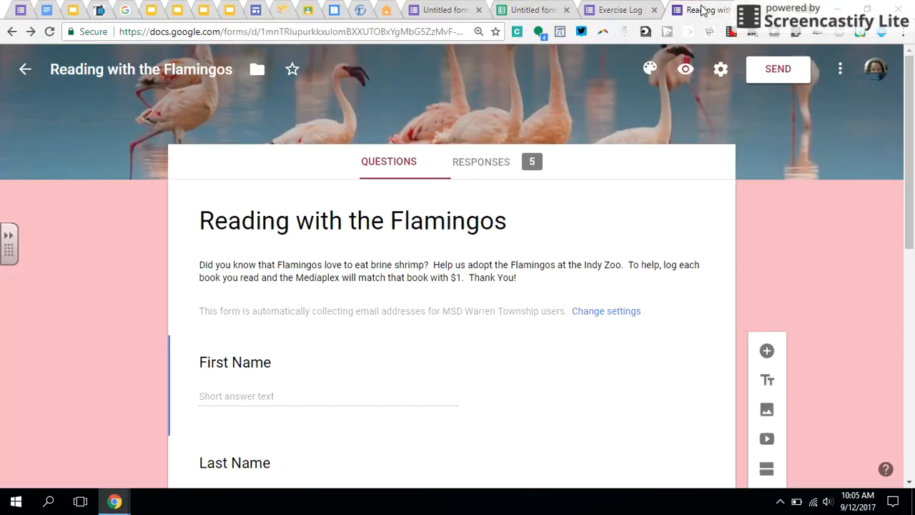
click(487, 166)
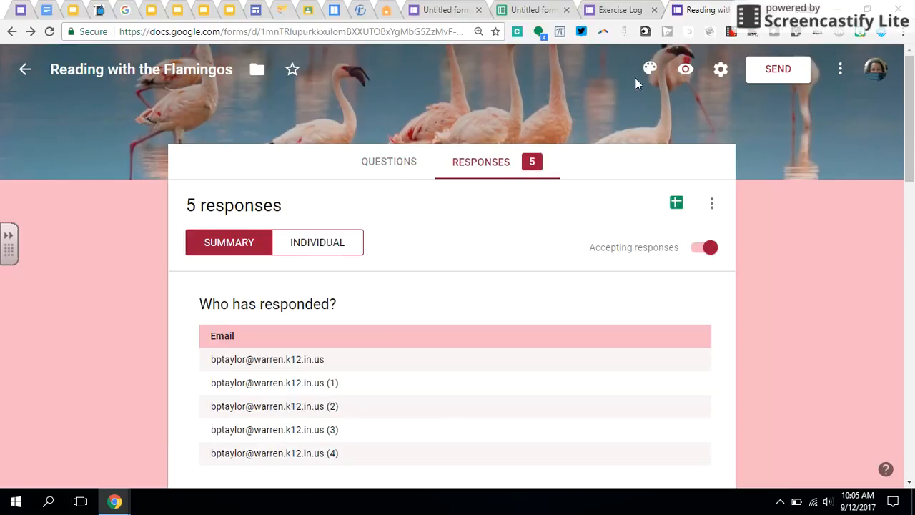
Step: Open the linked "Reading with the Flamingos (Responses)" spreadsheet and start a conditional formatting rule for the whole Title of Book column
click(677, 203)
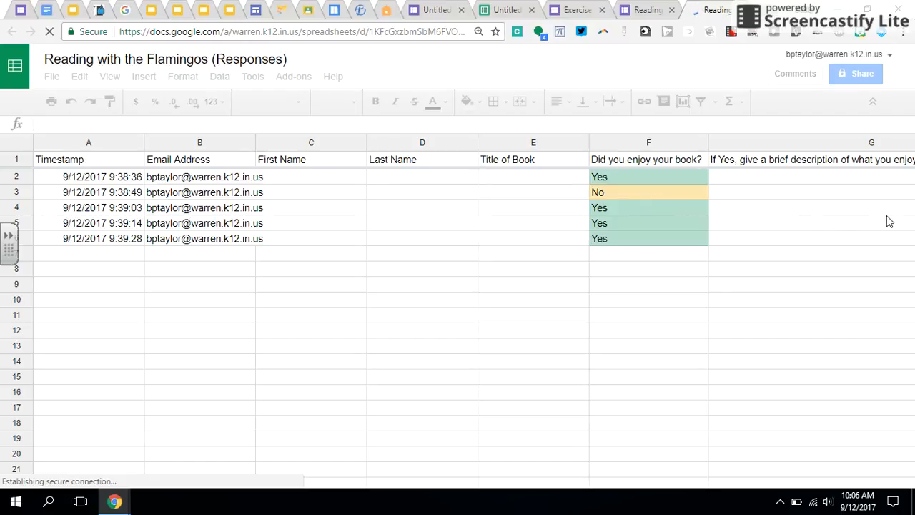
click(501, 143)
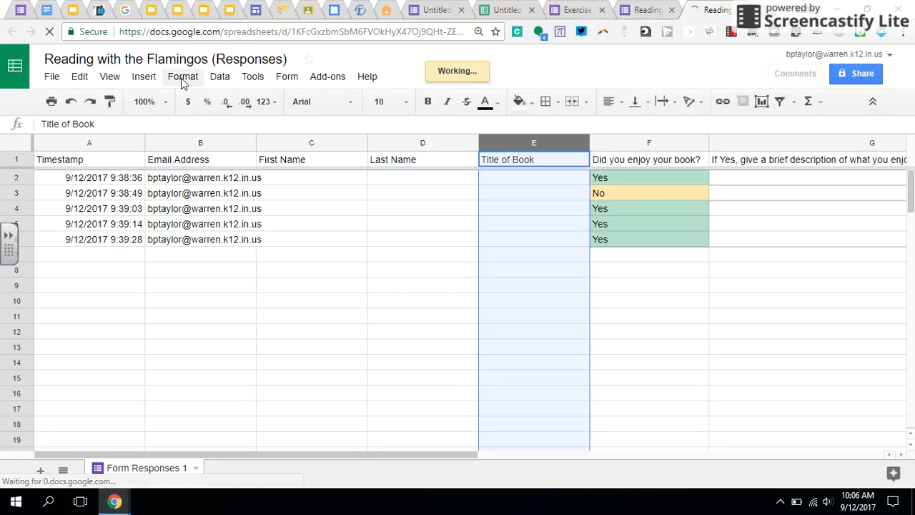
click(251, 77)
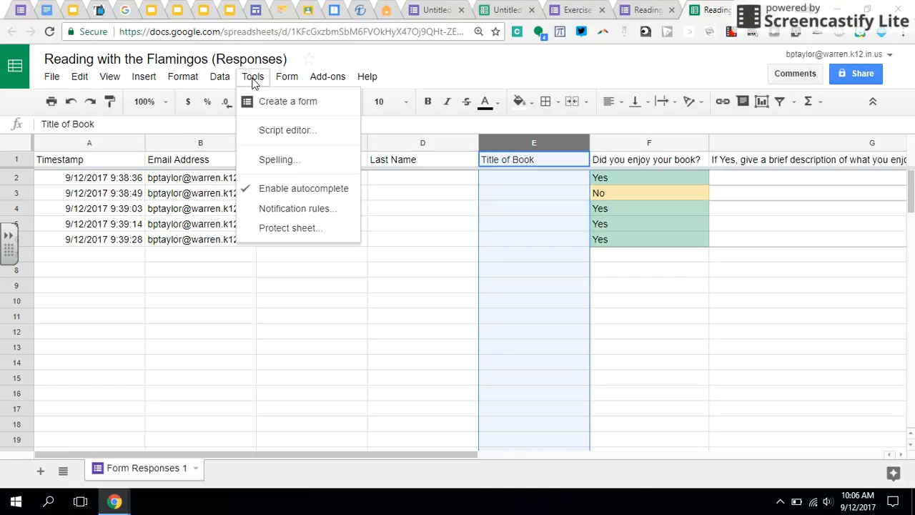
click(200, 80)
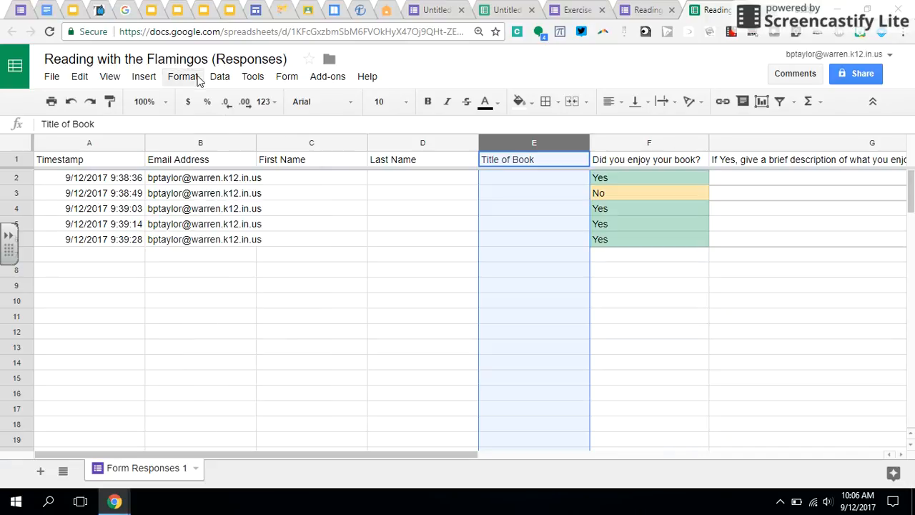
click(199, 79)
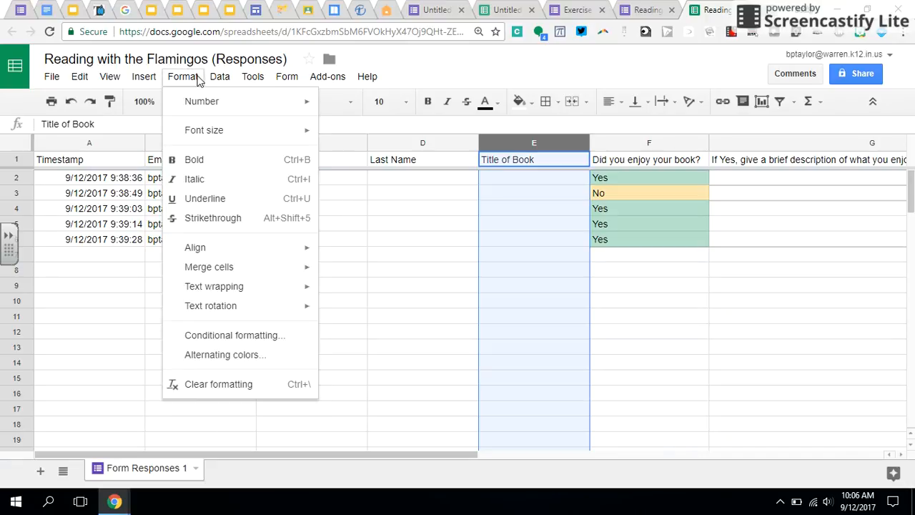
click(229, 335)
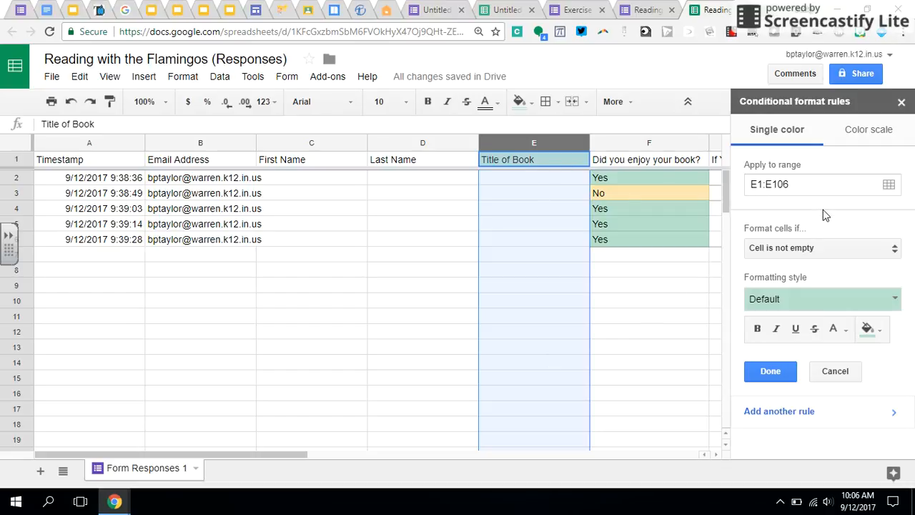
Step: Add a rule giving cells whose text is exactly "Yes" the default green background, and delete the duplicate rule
click(826, 250)
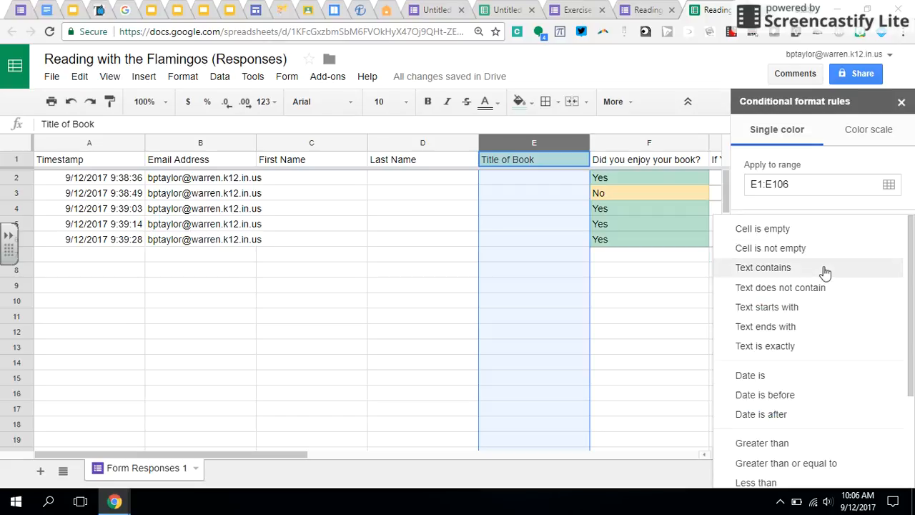
click(814, 348)
click(808, 275)
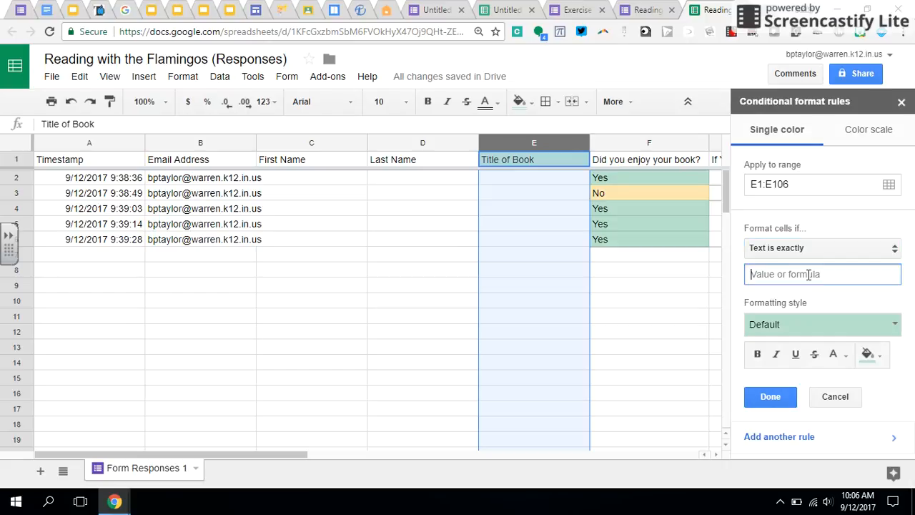
text(Yes)
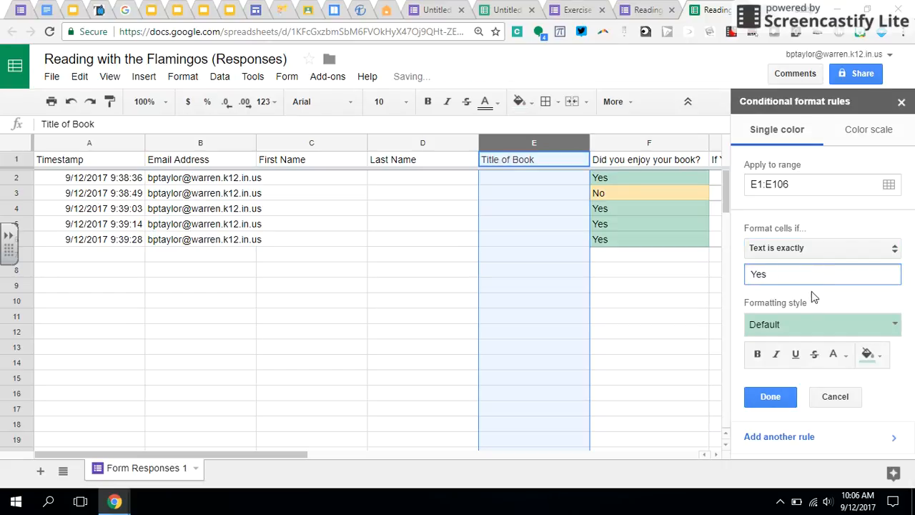
click(812, 323)
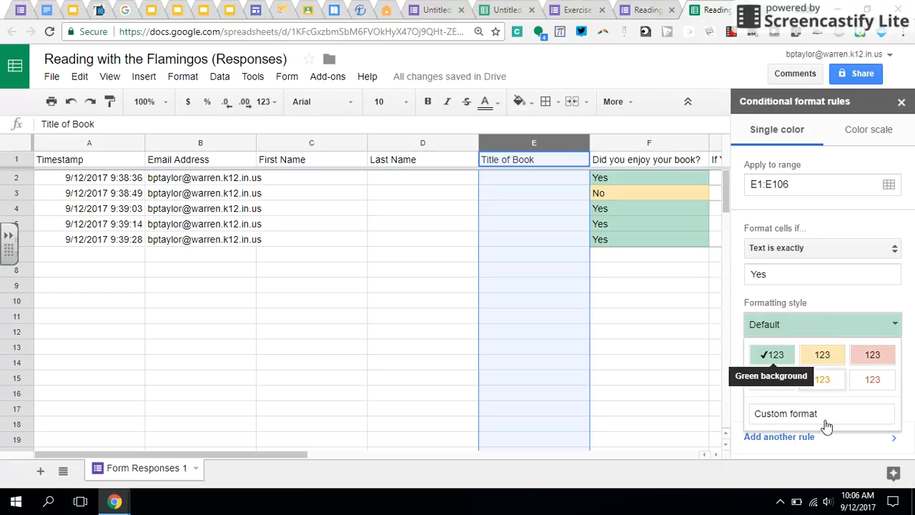
click(831, 445)
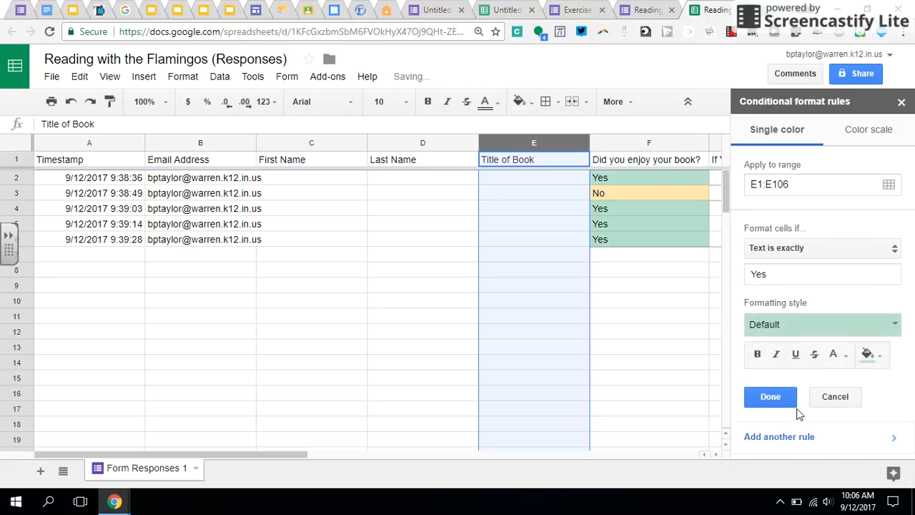
click(770, 397)
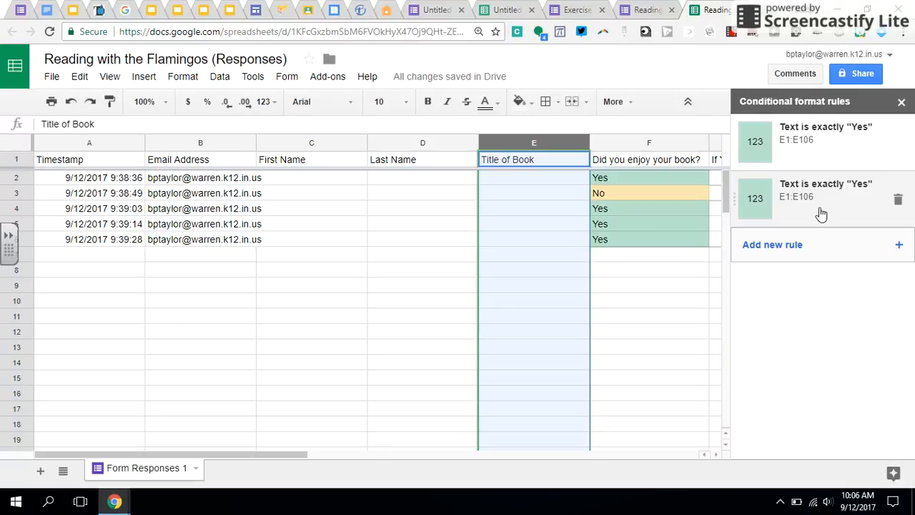
click(898, 199)
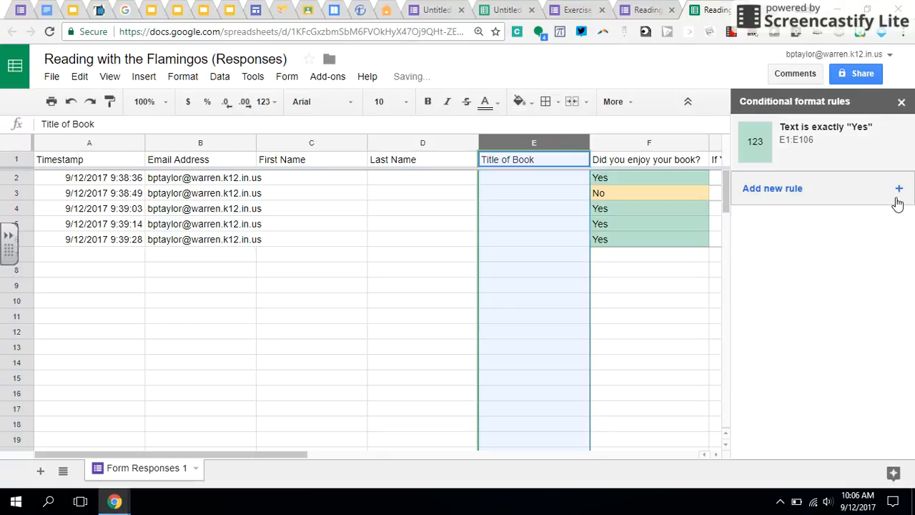
Step: Add a second rule for the Title of Book column giving cells whose text is exactly "No" a yellow background
click(825, 195)
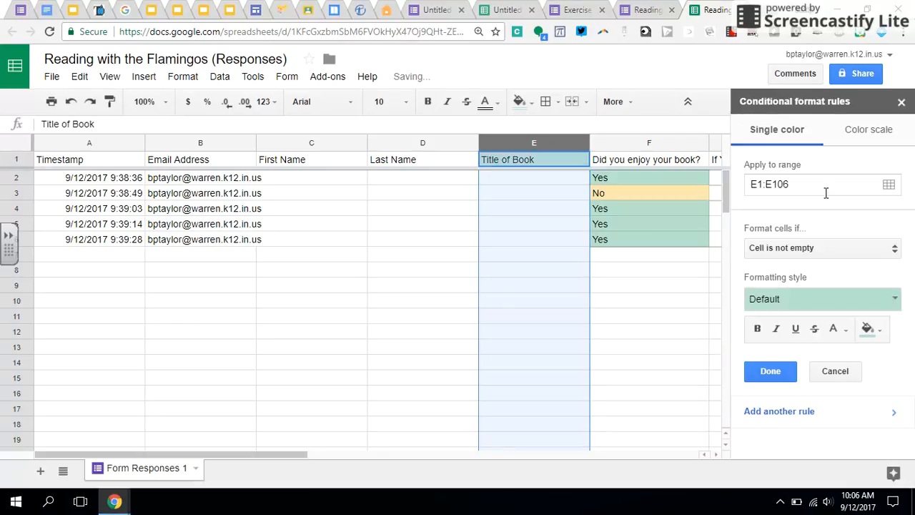
click(815, 247)
click(787, 346)
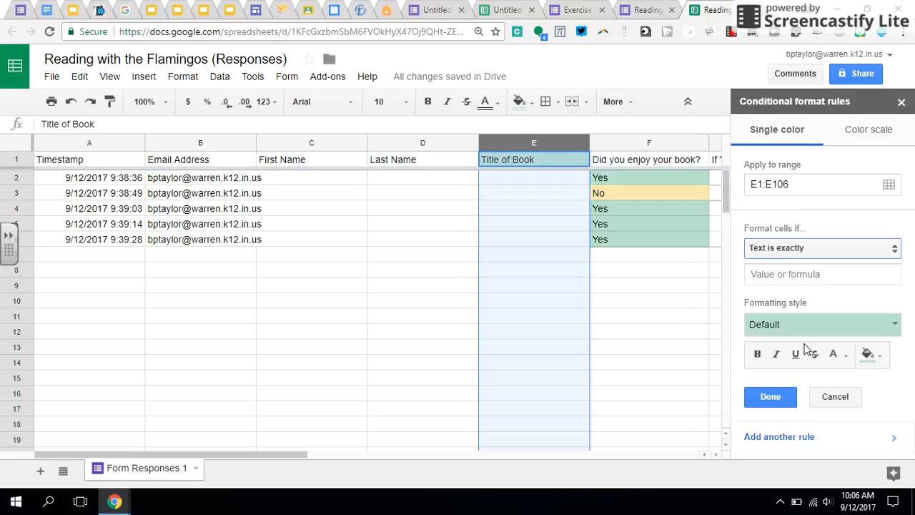
click(812, 274)
text(No)
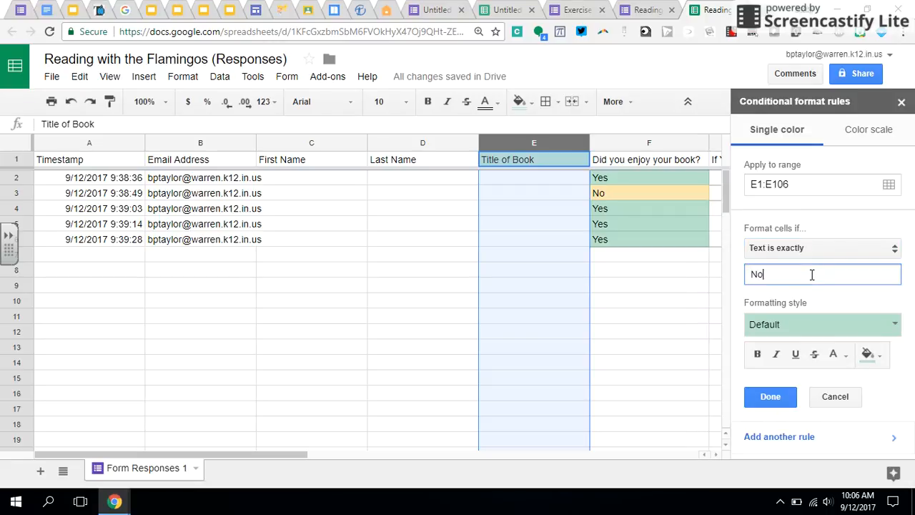
click(799, 327)
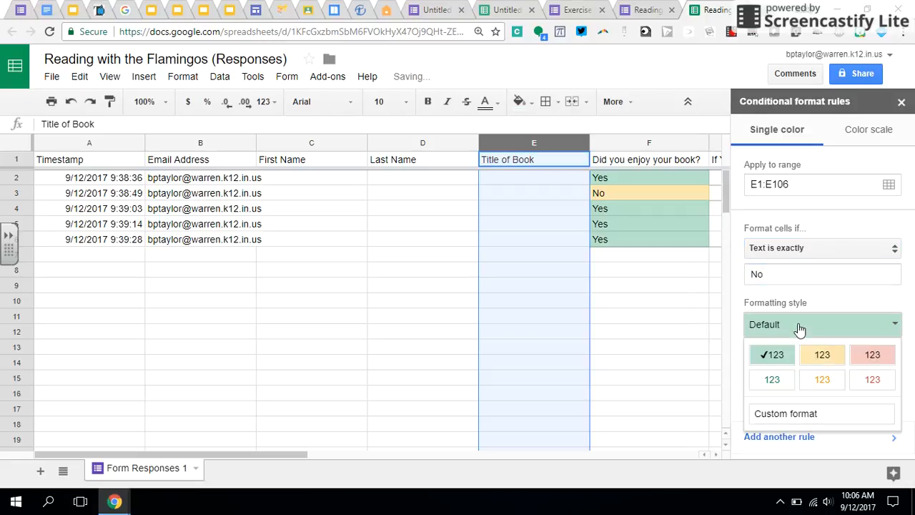
click(822, 355)
click(772, 397)
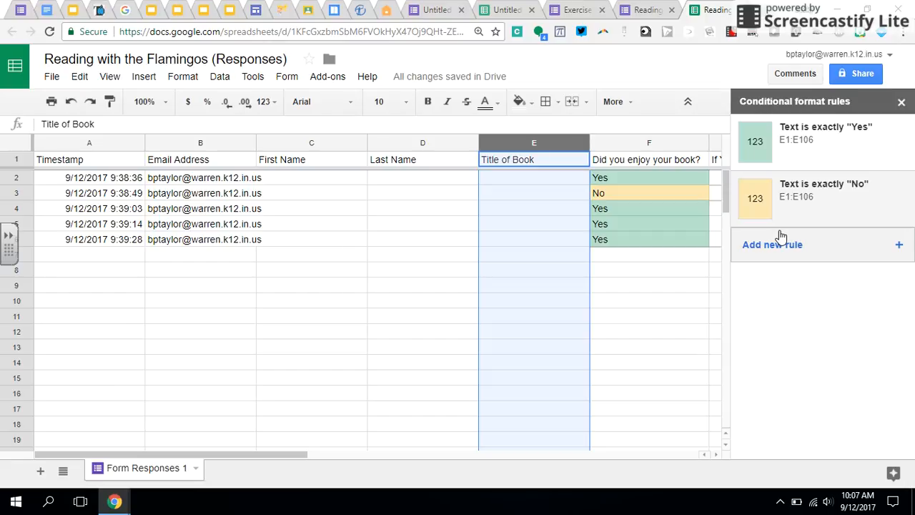
click(902, 103)
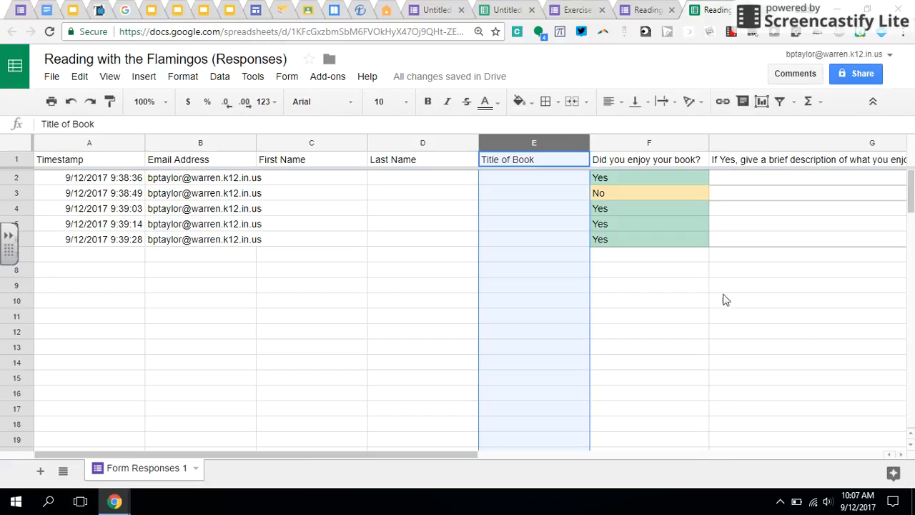
Step: Insert the pie chart that Explore suggests for the "Did you enjoy your book?" column into the sheet
click(688, 142)
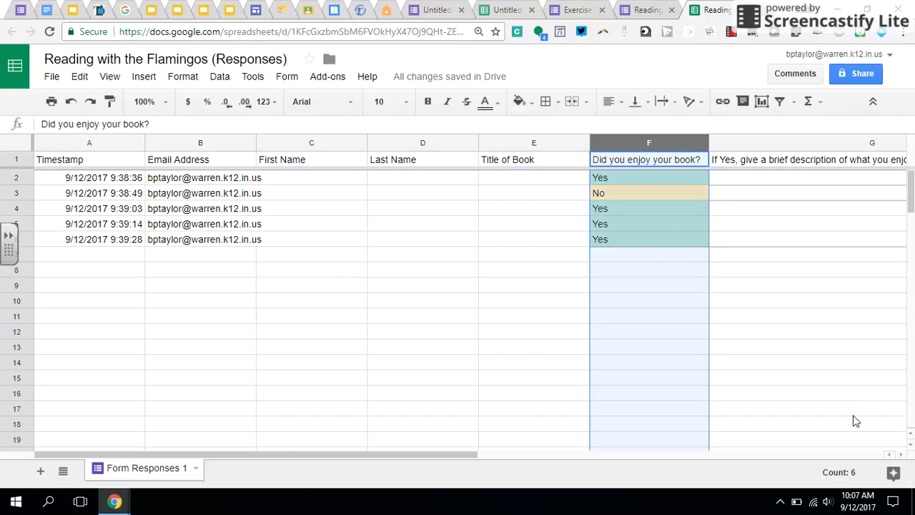
click(891, 478)
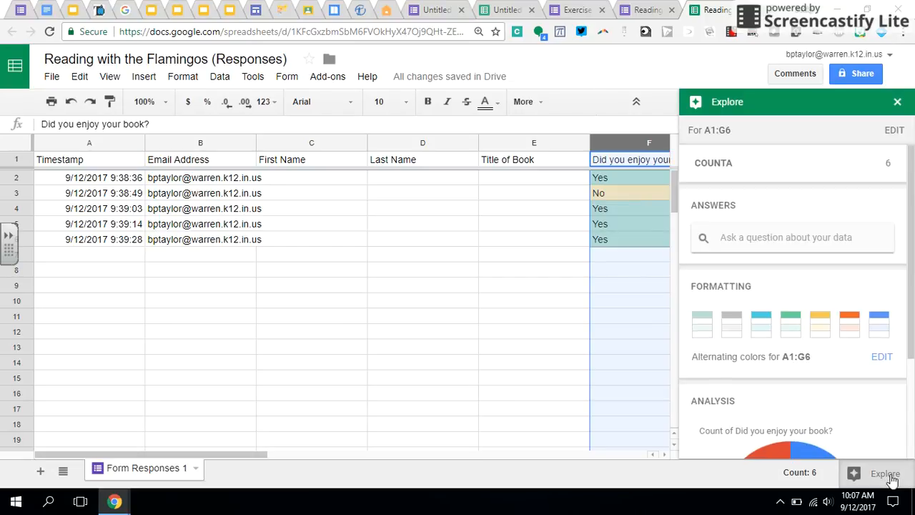
drag(912, 208, 905, 286)
mouse_move(843, 411)
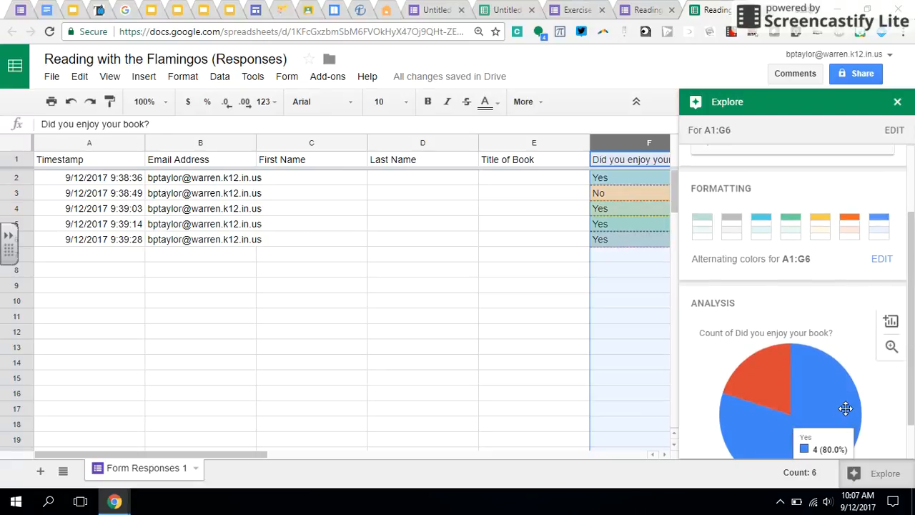
drag(845, 408, 437, 346)
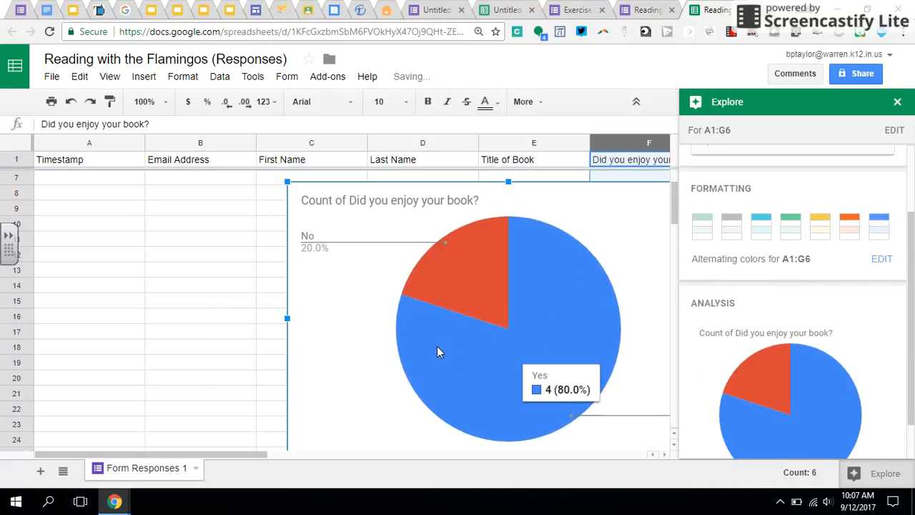
Step: Shrink the pie chart and place it over columns D and E, beside the Yes/No answers starting at row 2
drag(287, 181, 547, 343)
drag(582, 407, 476, 241)
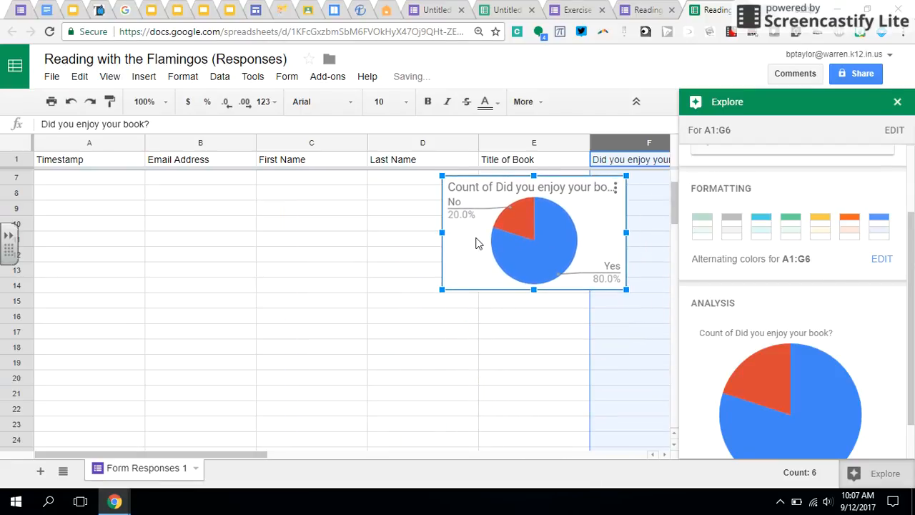
click(897, 103)
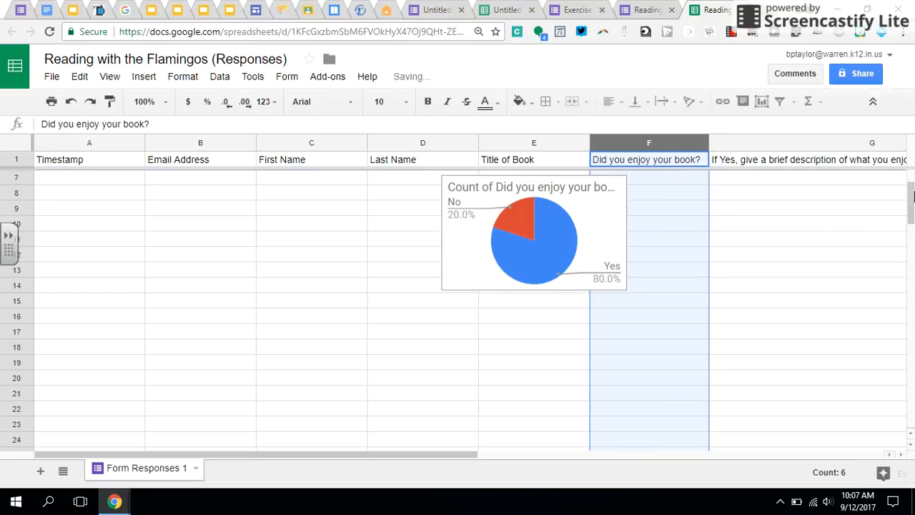
scroll(910, 191, up, 2)
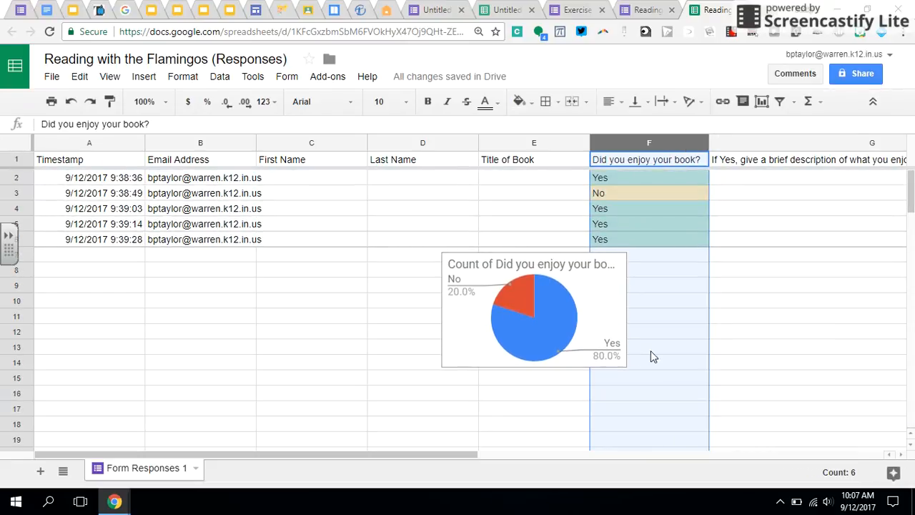
click(537, 349)
drag(537, 350, 472, 264)
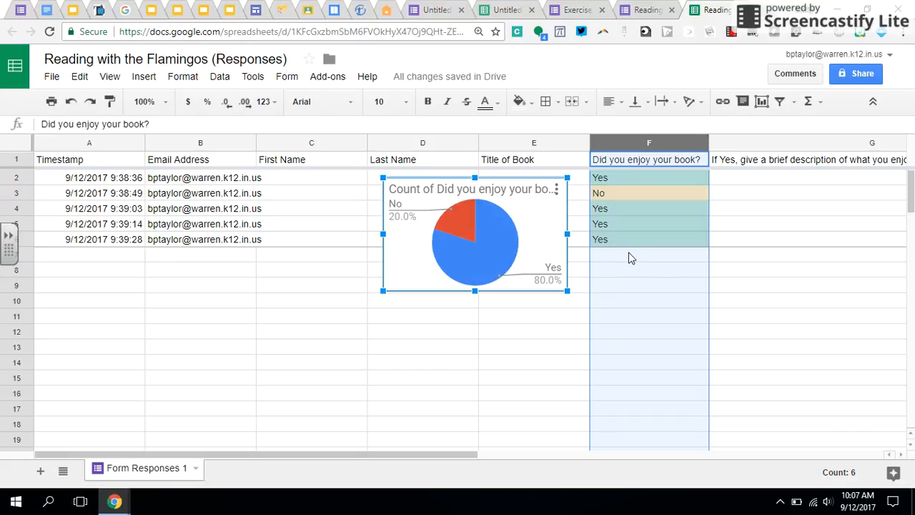
click(777, 288)
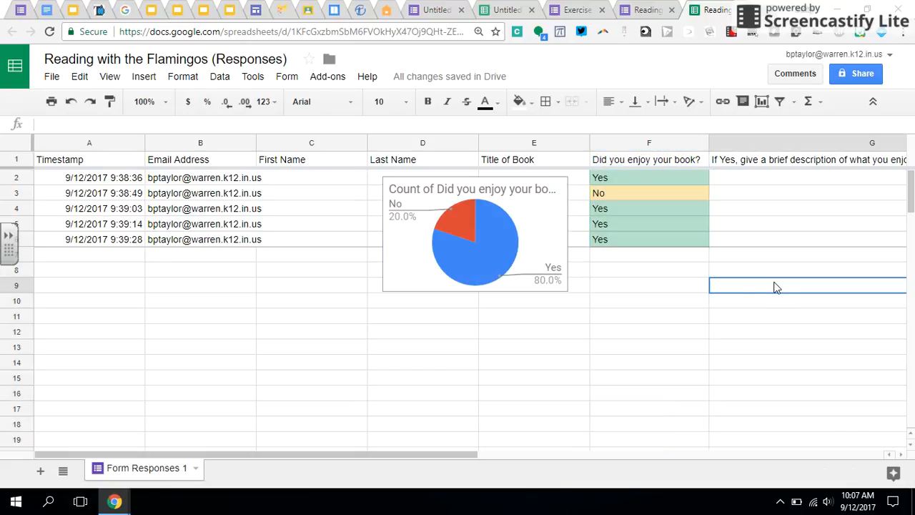